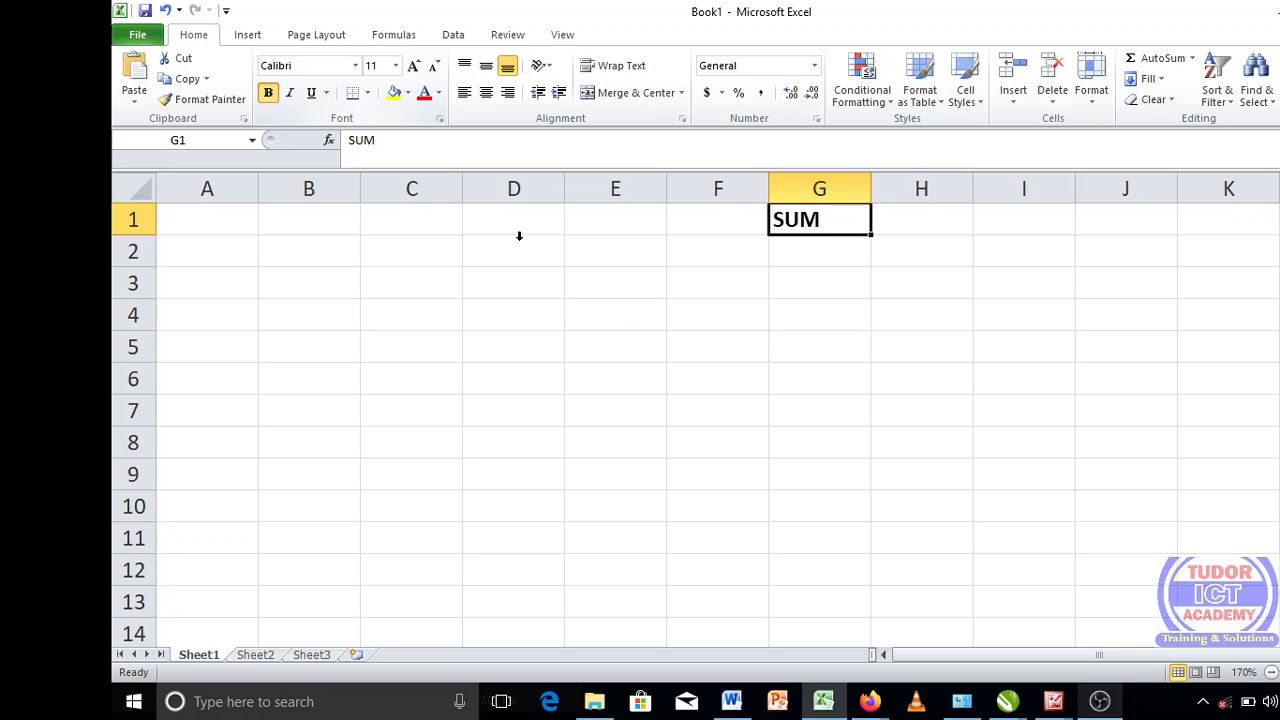
click(657, 357)
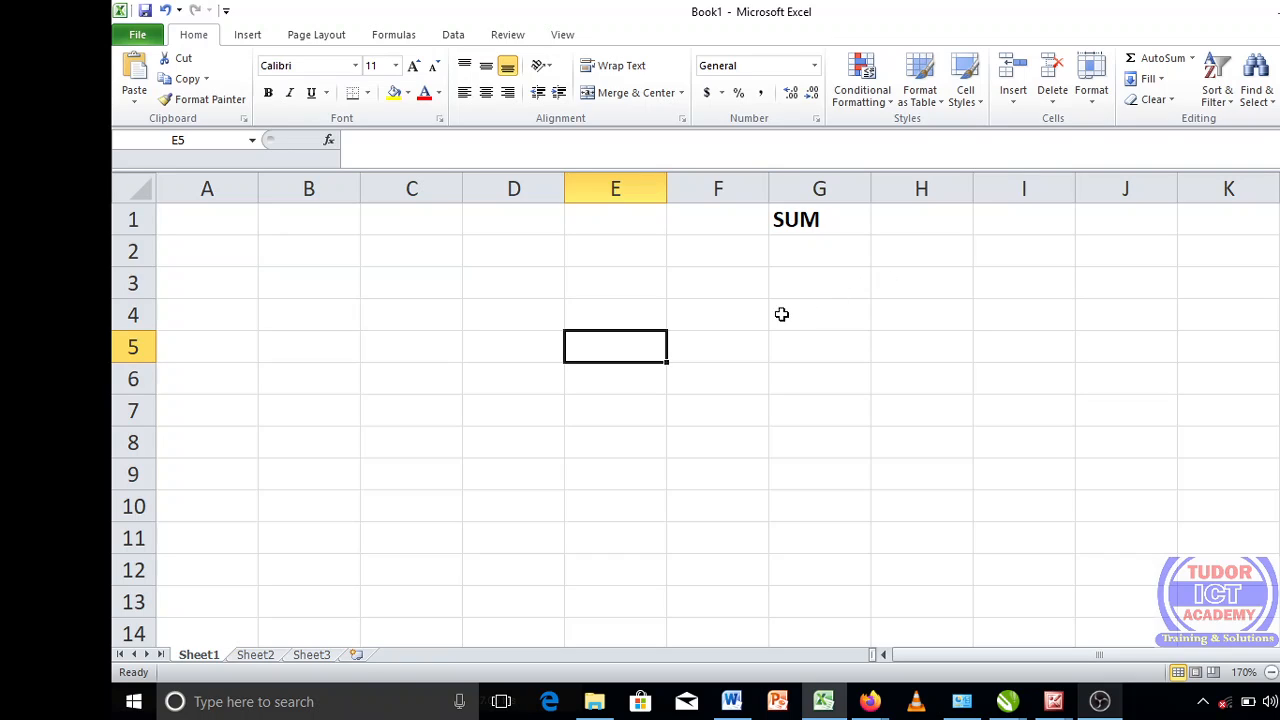
click(1100, 701)
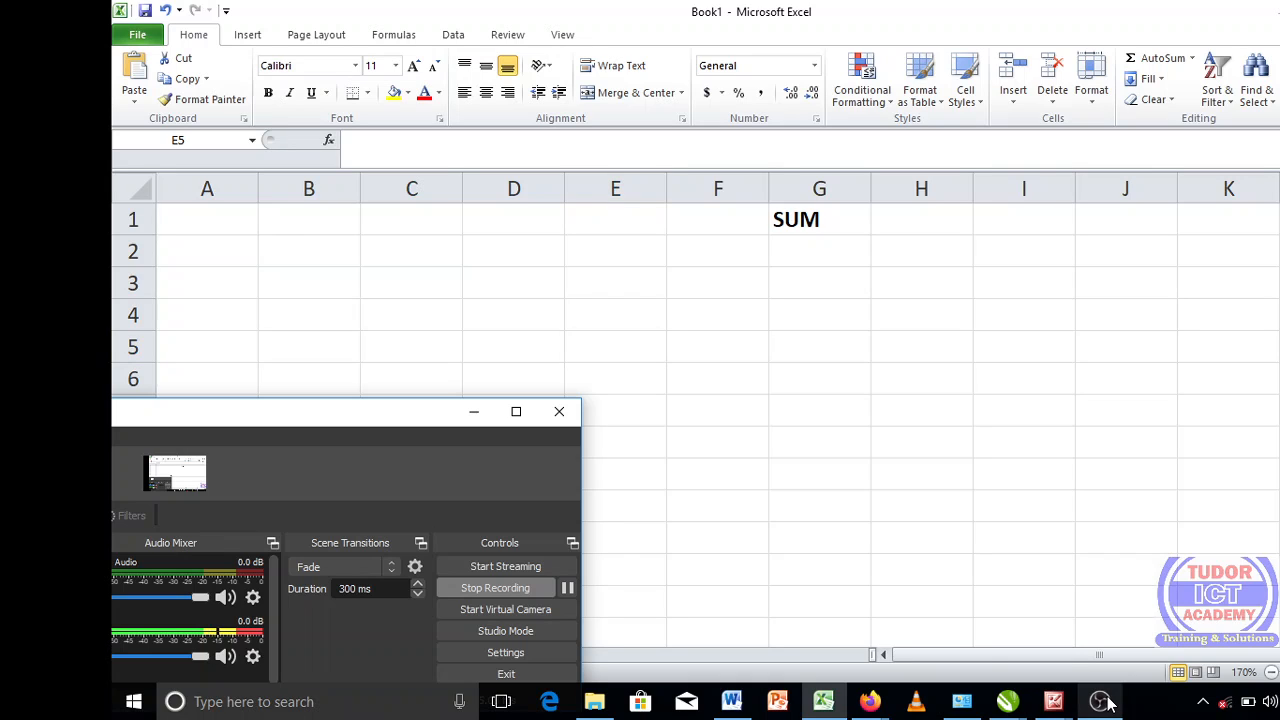
click(567, 588)
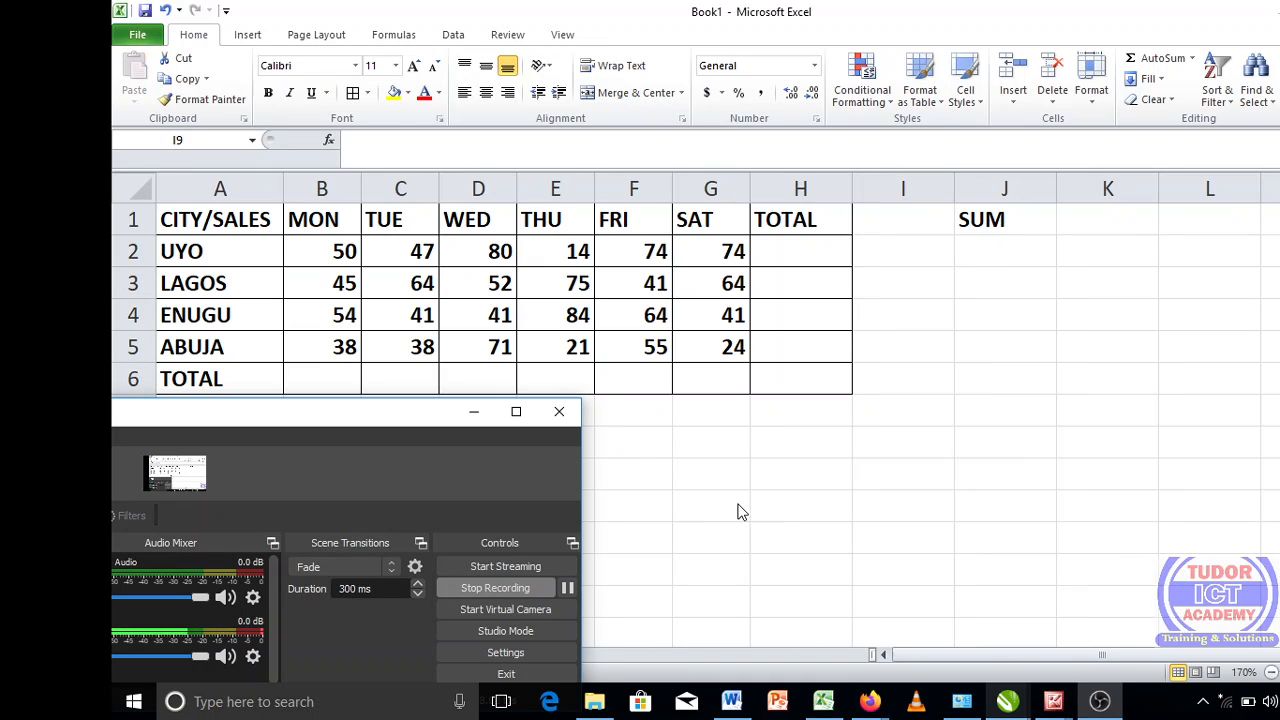
key(alt+Tab)
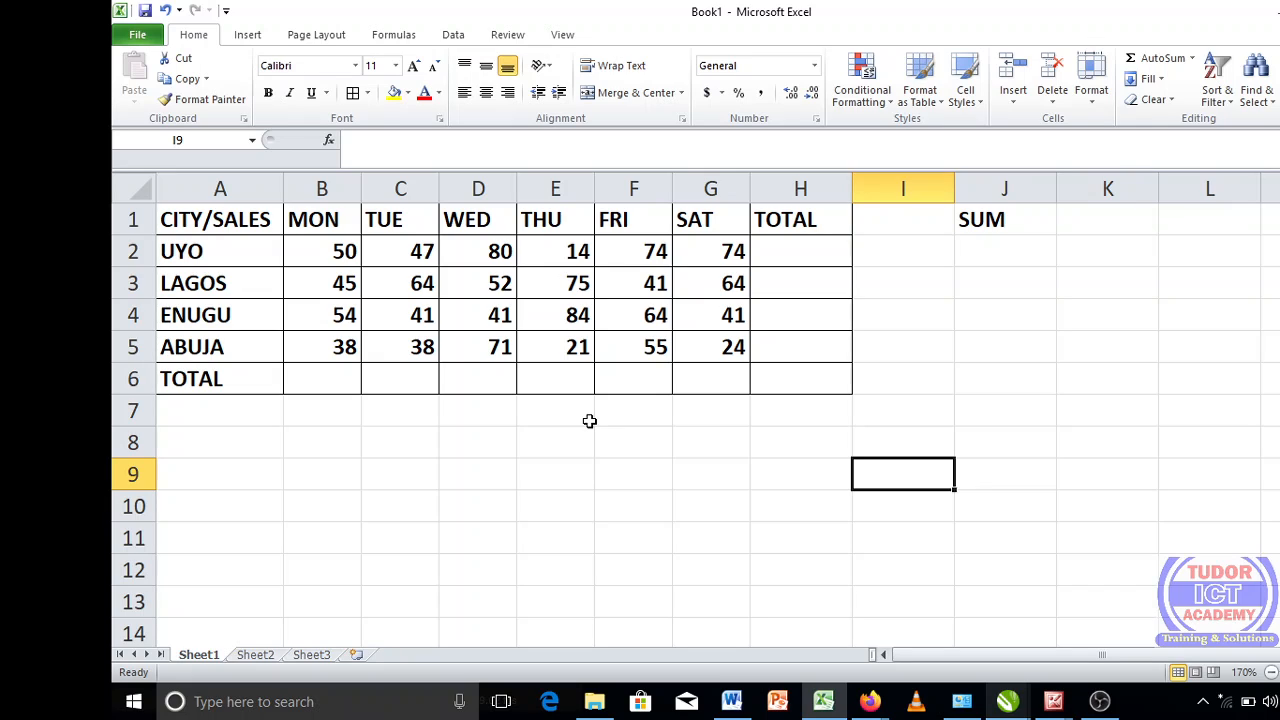
click(1100, 701)
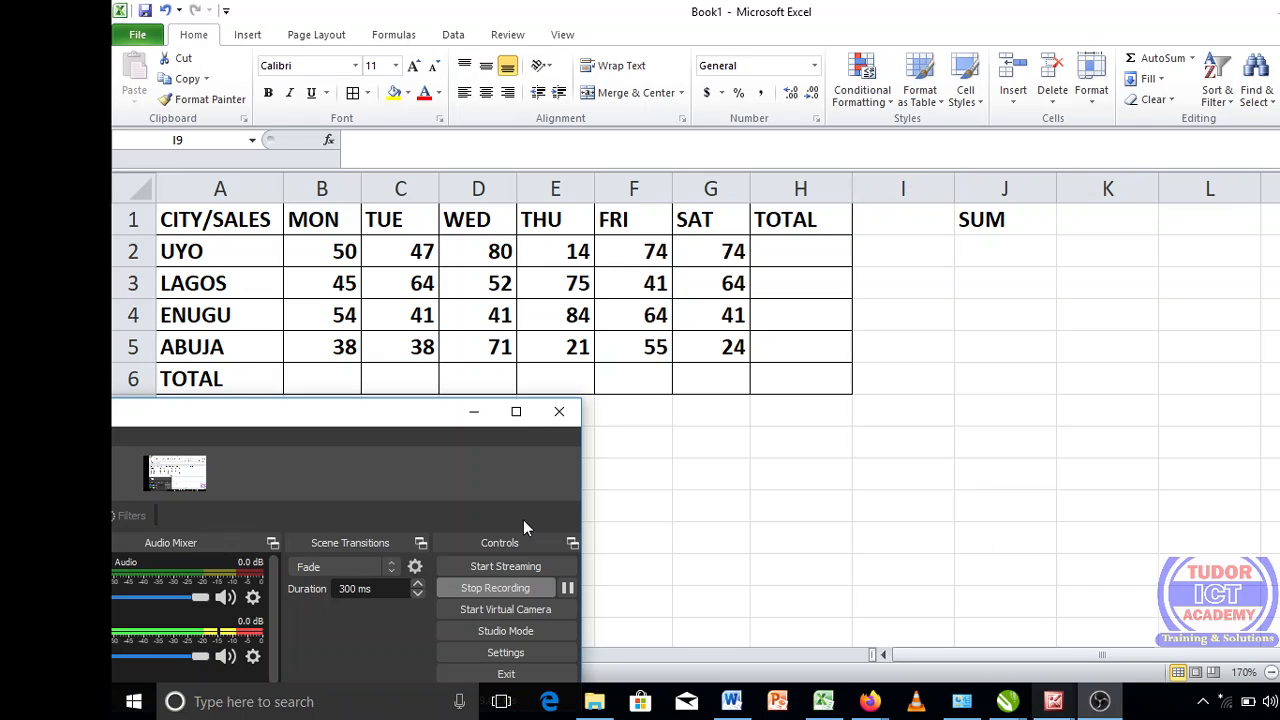
click(781, 511)
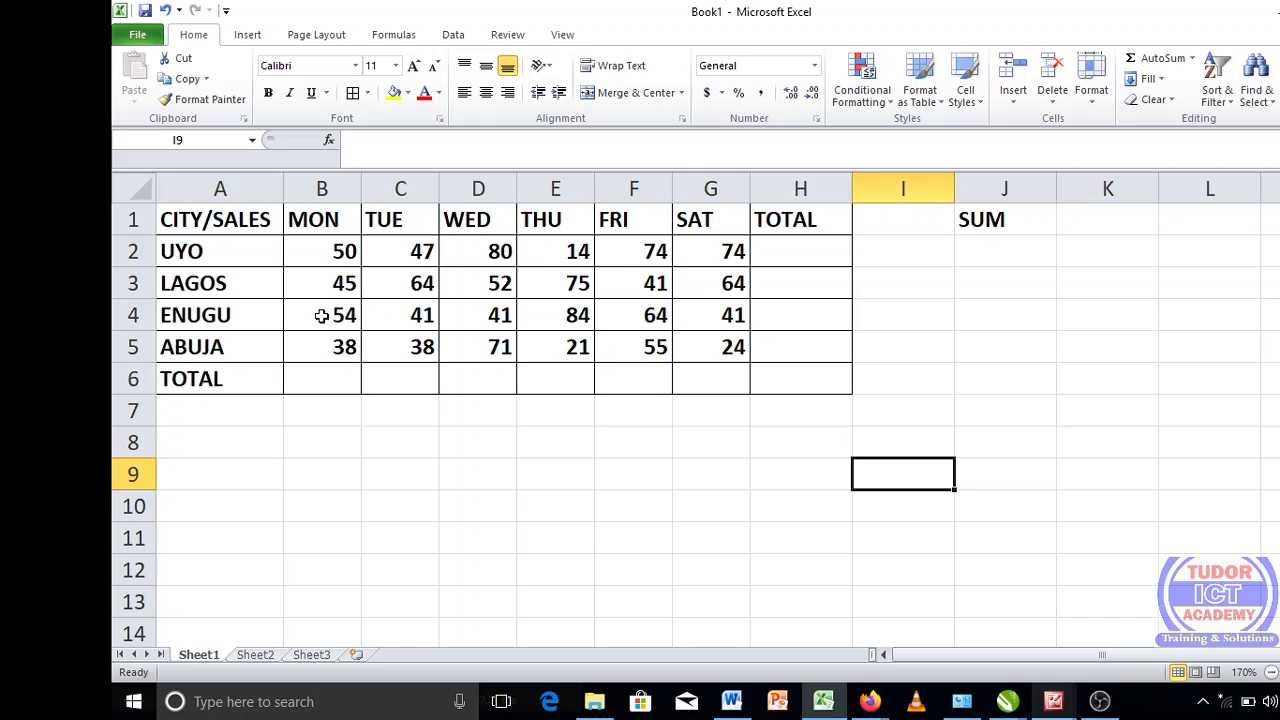
- Enter =SUM(B2:B5) in B6 to total Monday's sales, and undo the entry
click(329, 387)
text(=SI)
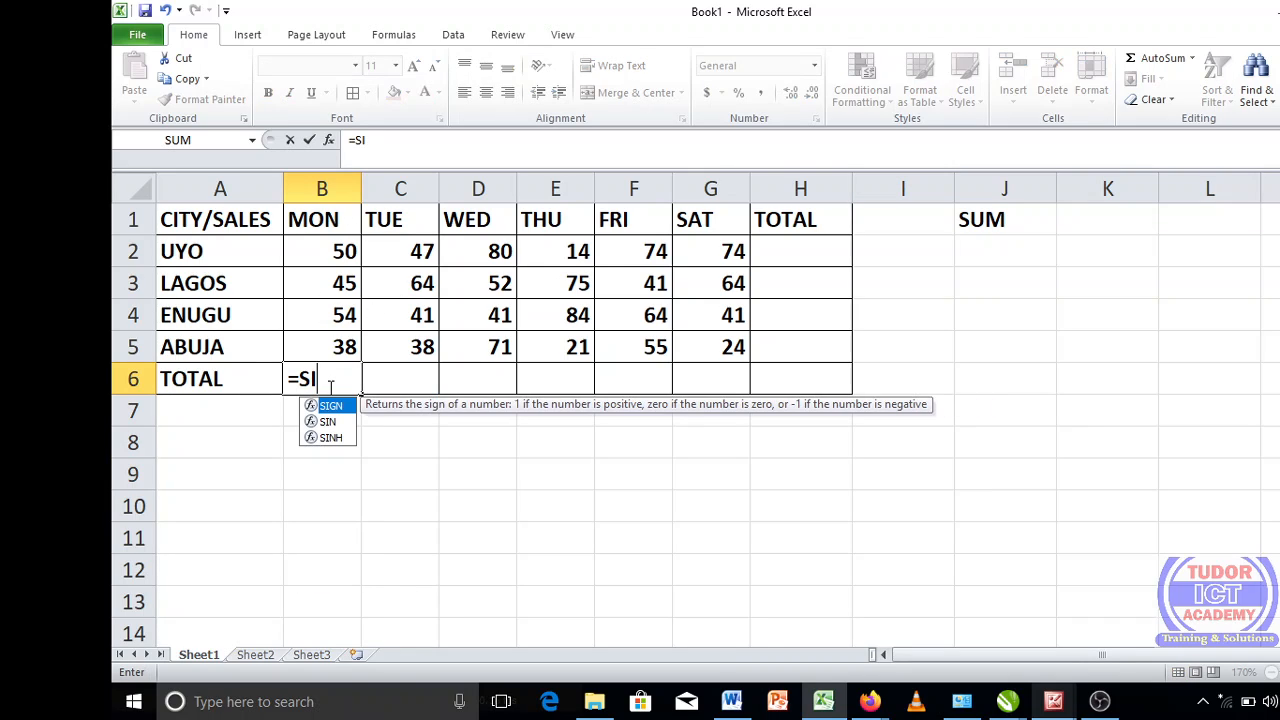
key(BackSpace)
text(UM)
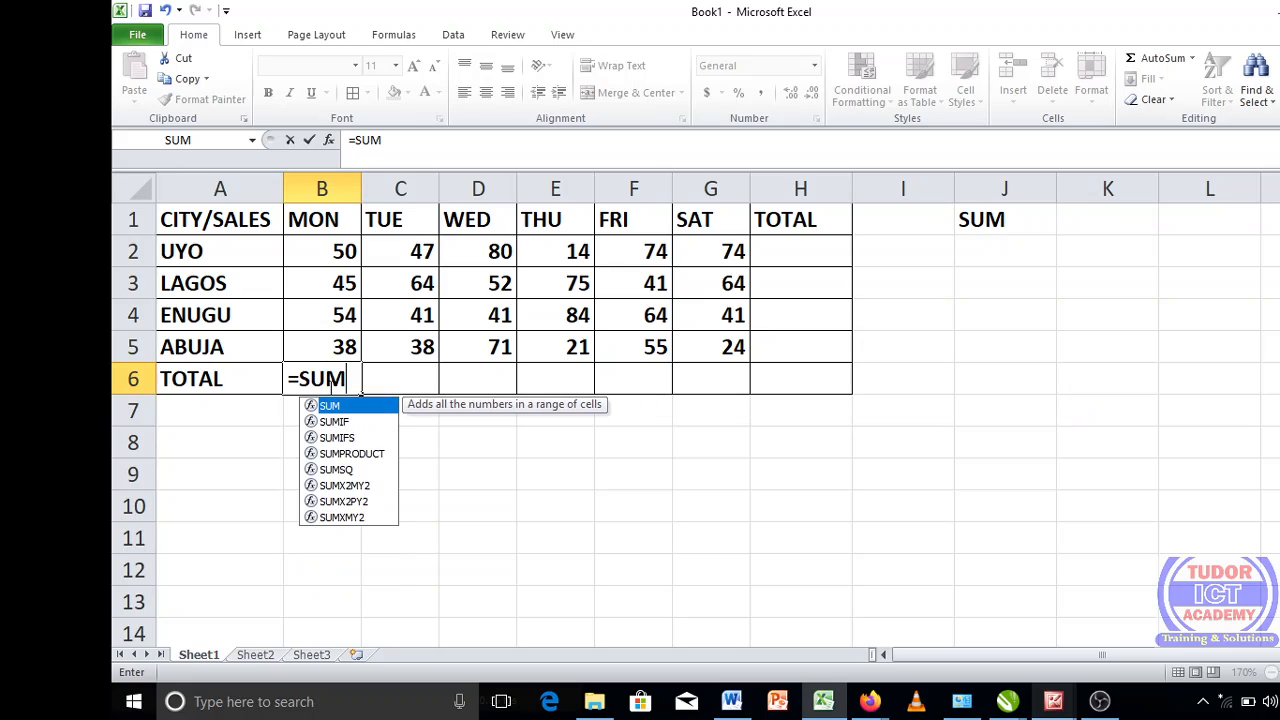
text(()
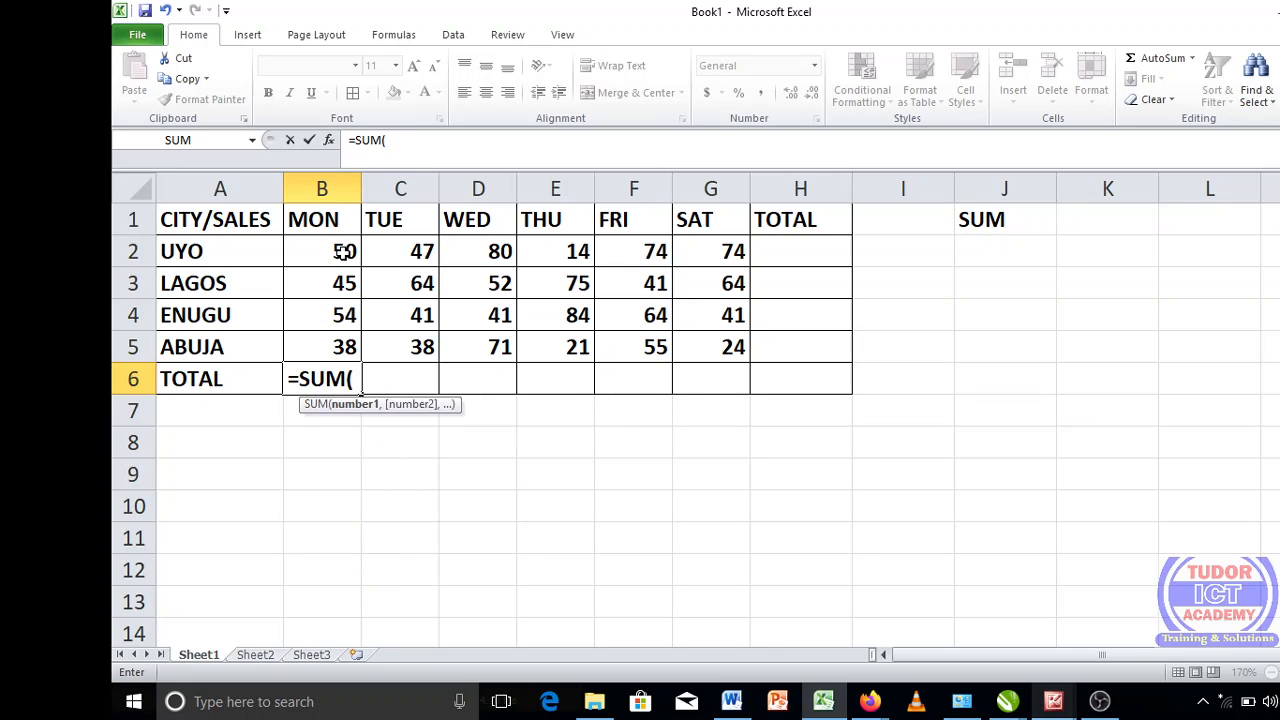
drag(343, 251, 340, 352)
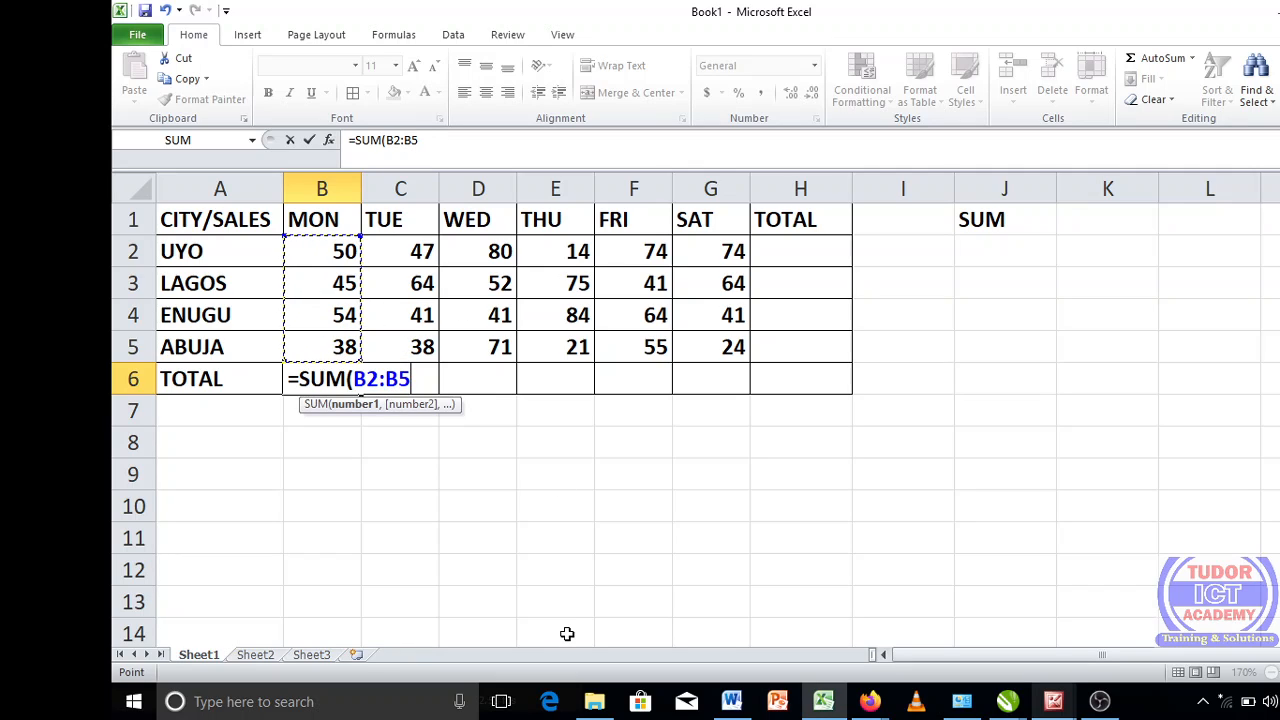
text())
key(Return)
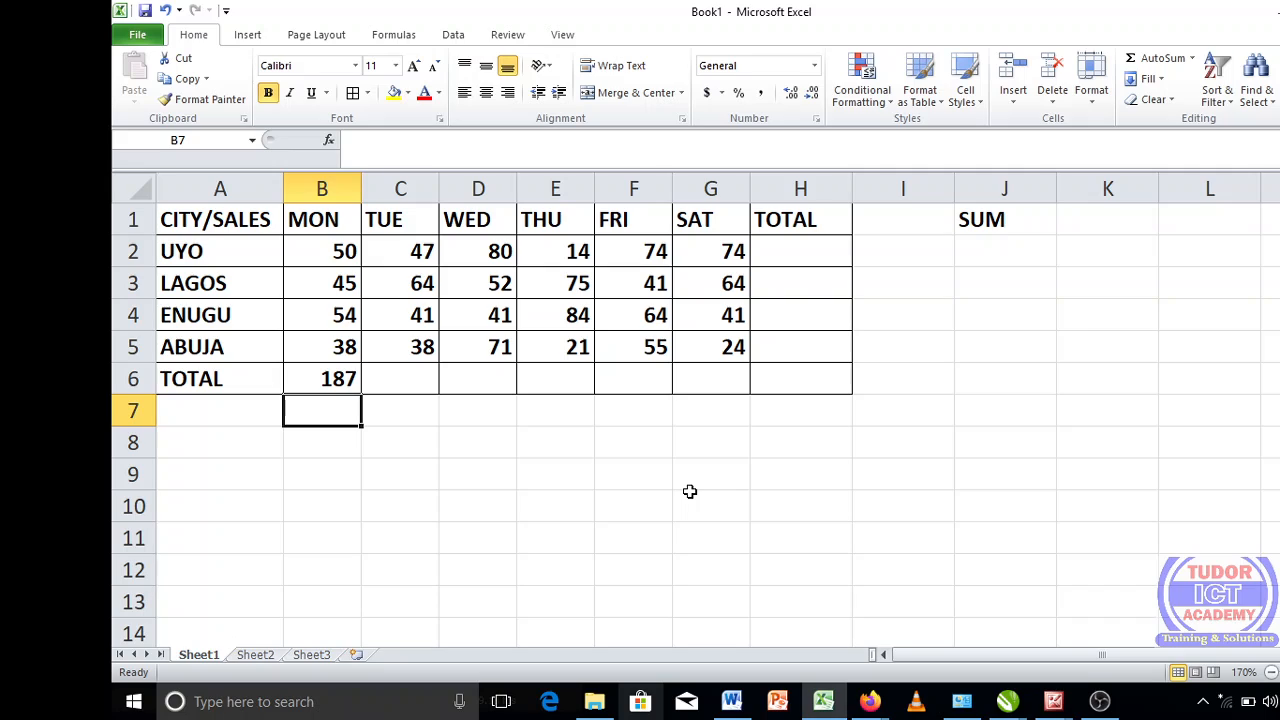
key(ctrl+z)
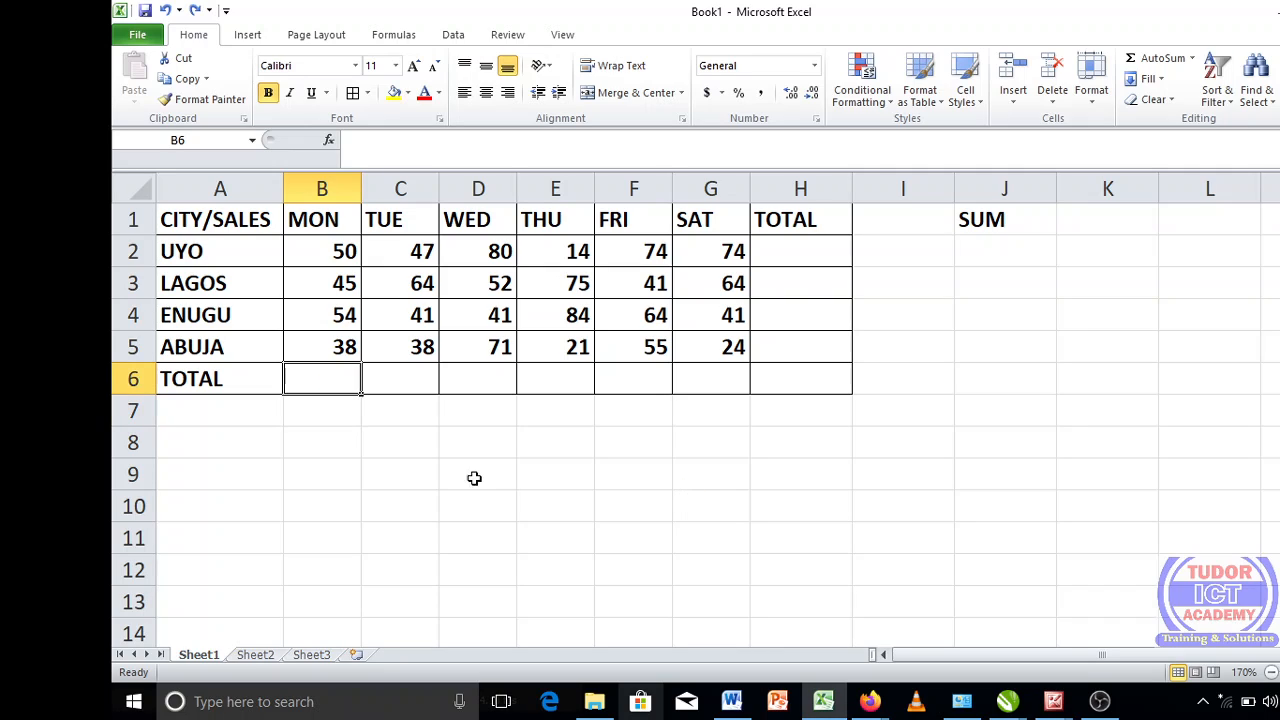
- Total the MON column in B6 with =SUM(B2:B5), picking the summed range from the sheet
click(398, 472)
click(328, 373)
text(=)
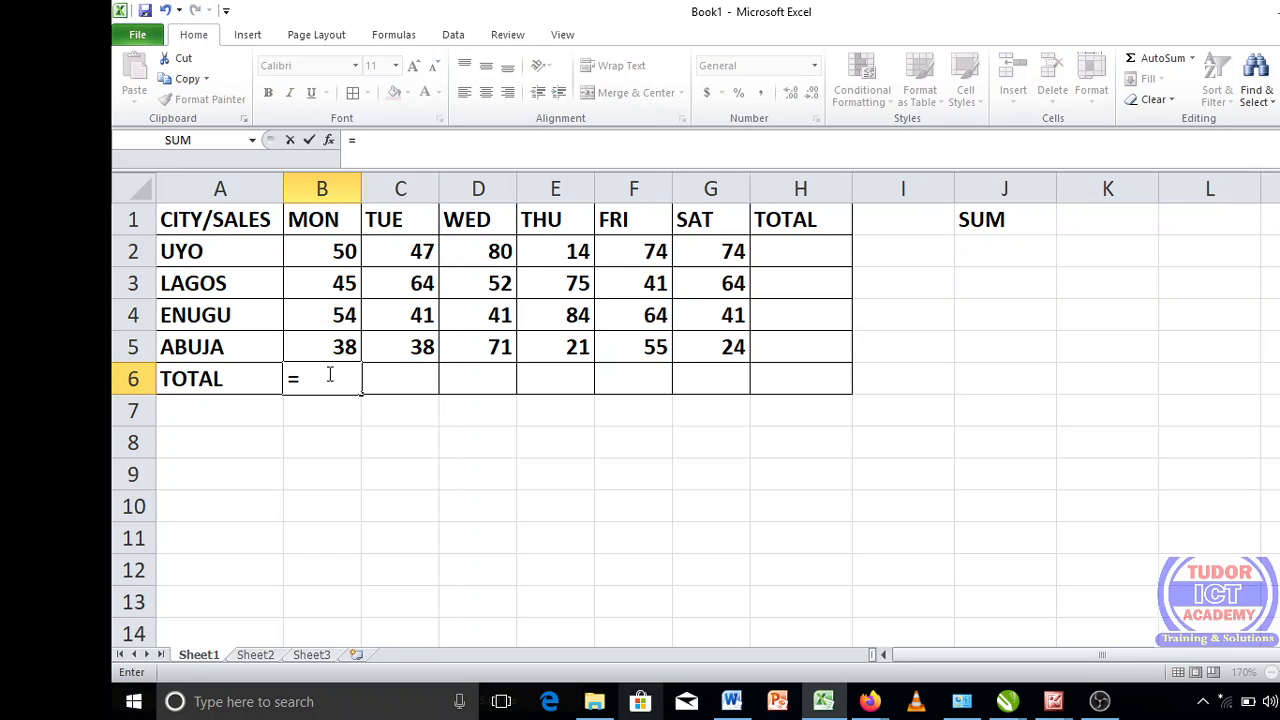
text(SUM()
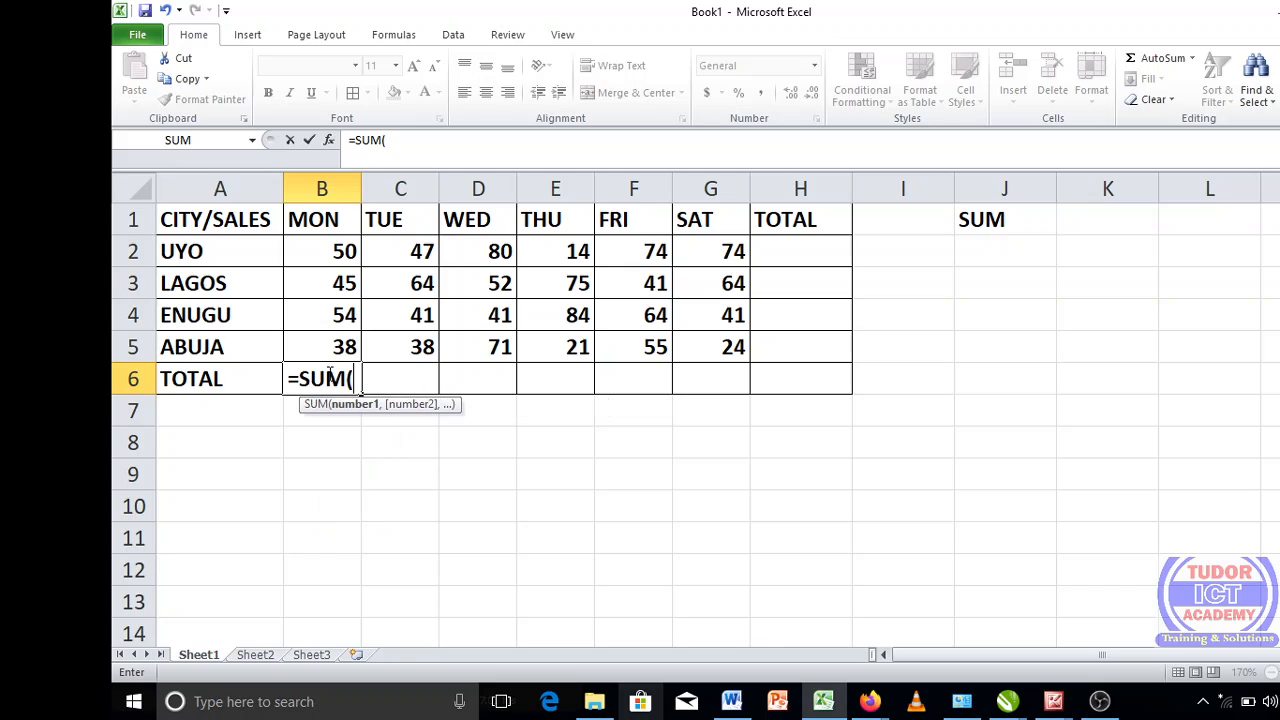
click(325, 251)
drag(325, 251, 323, 347)
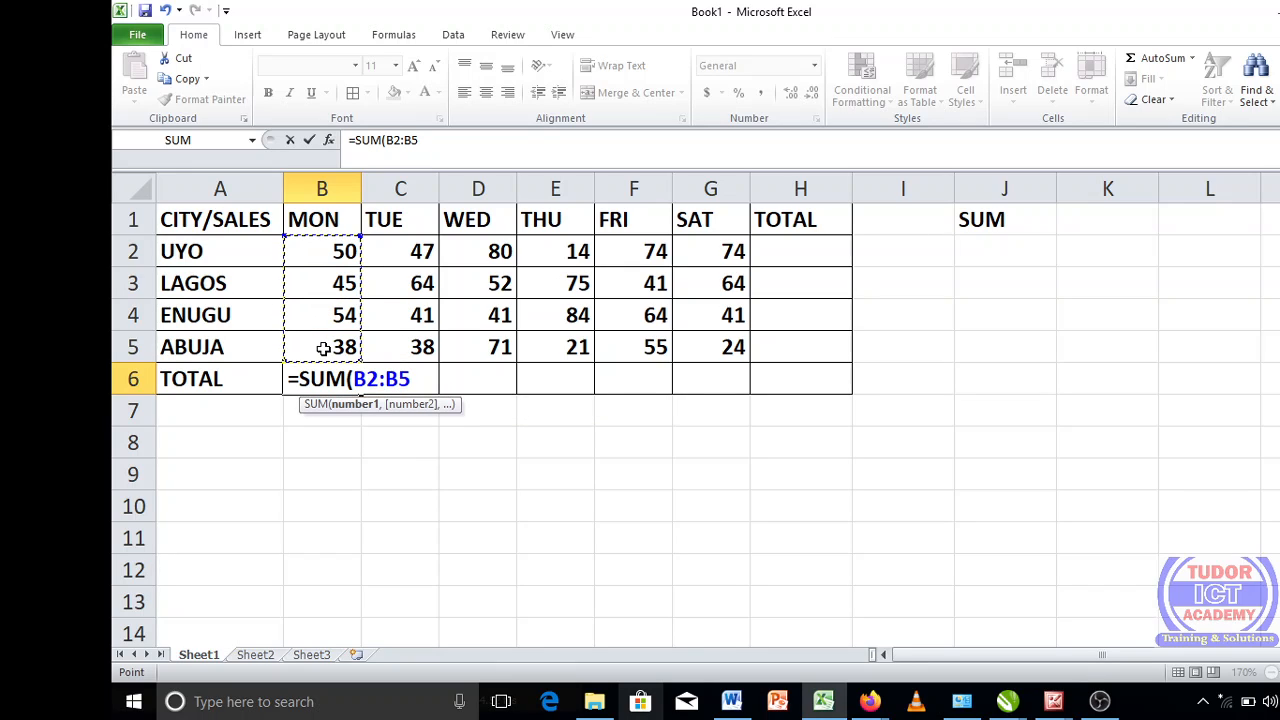
text())
key(Return)
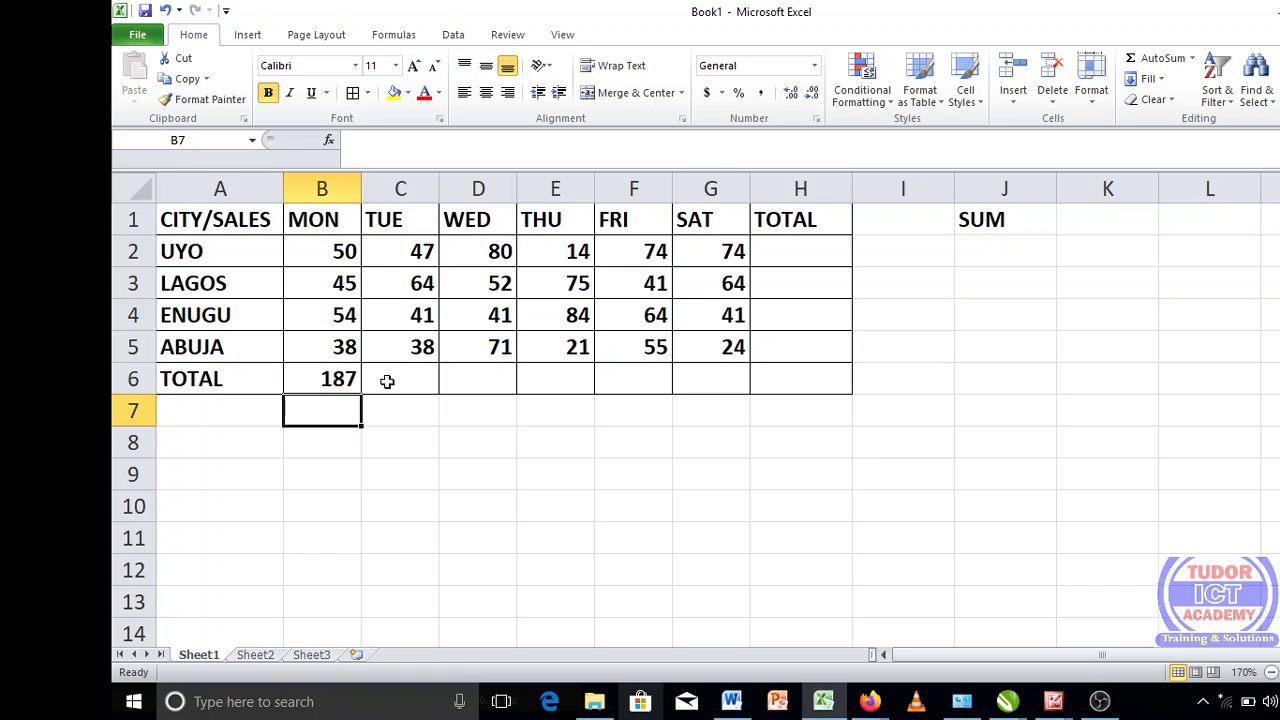
- Clear B6 and rebuild it as =SUM(B2:B5), starting from cell B2 and extending the reference to B5
click(333, 378)
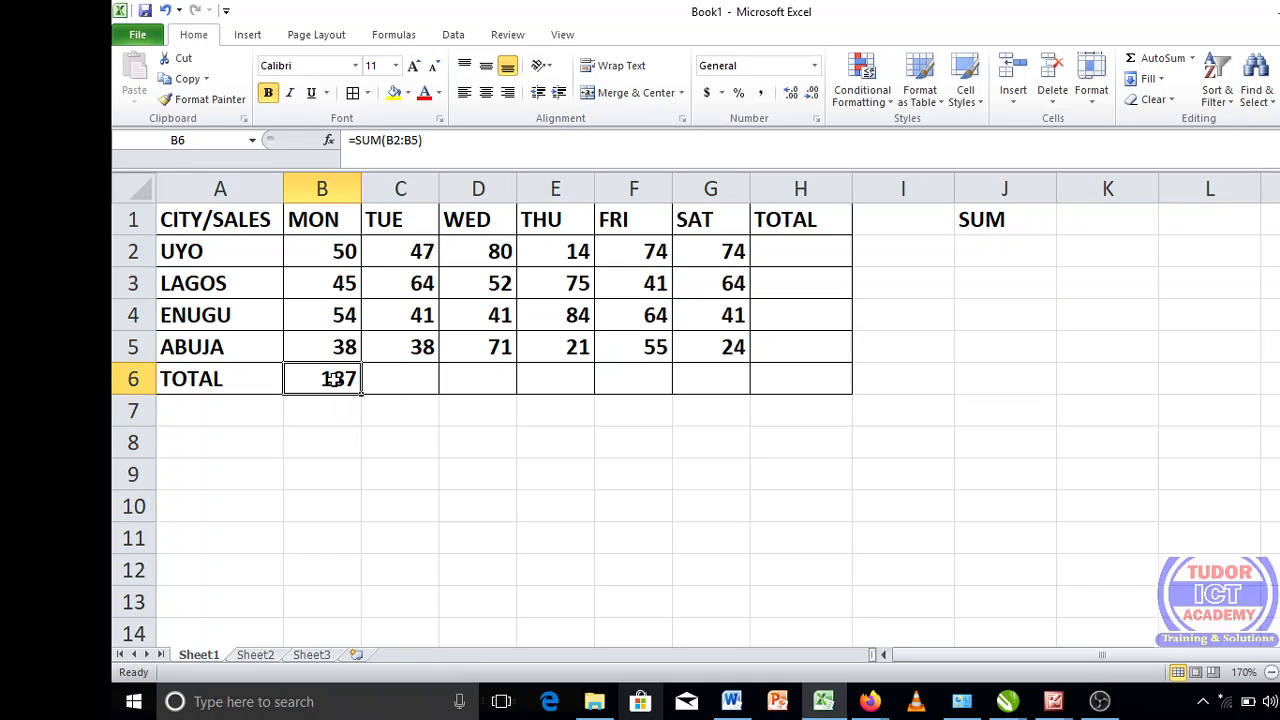
key(BackSpace)
text(=SUM)
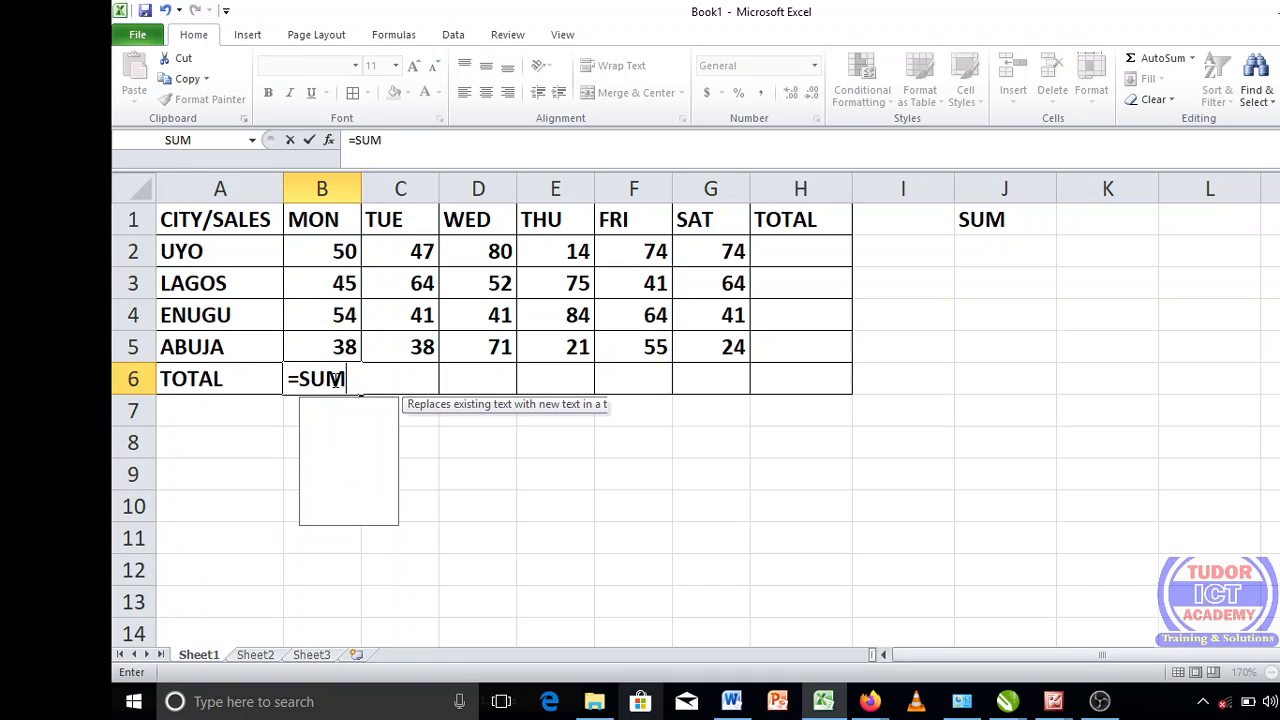
text(()
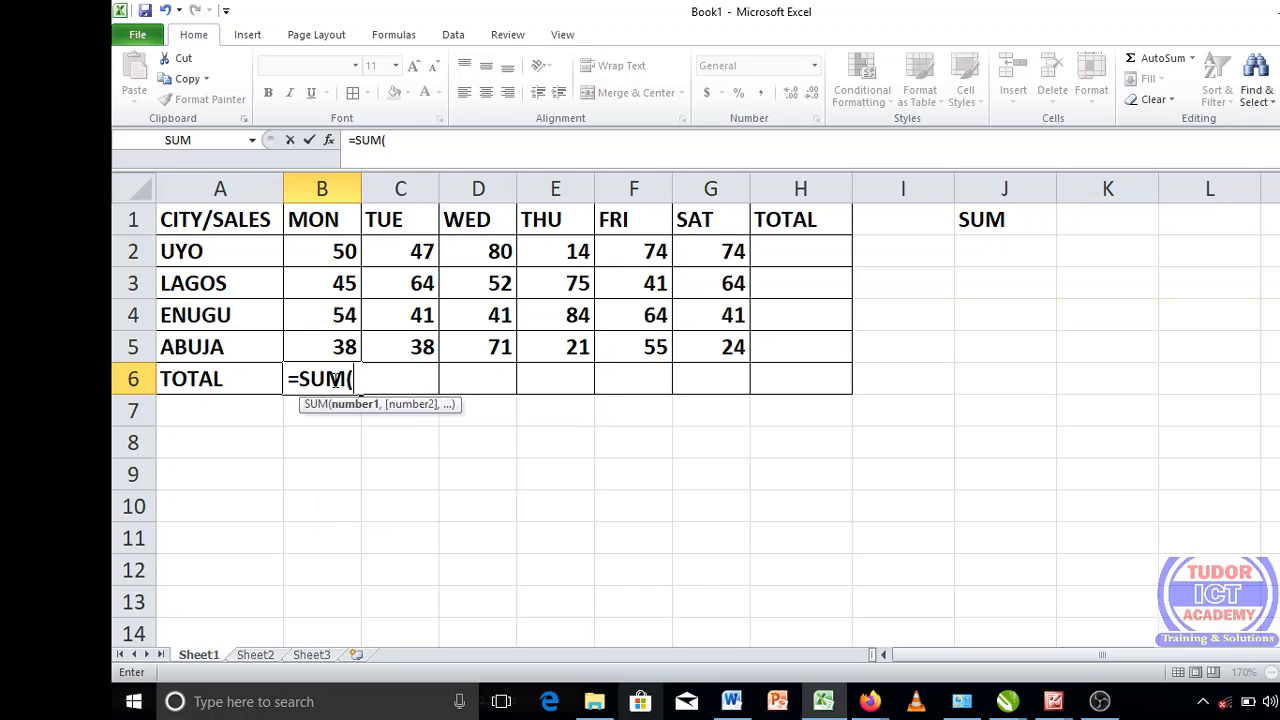
click(344, 251)
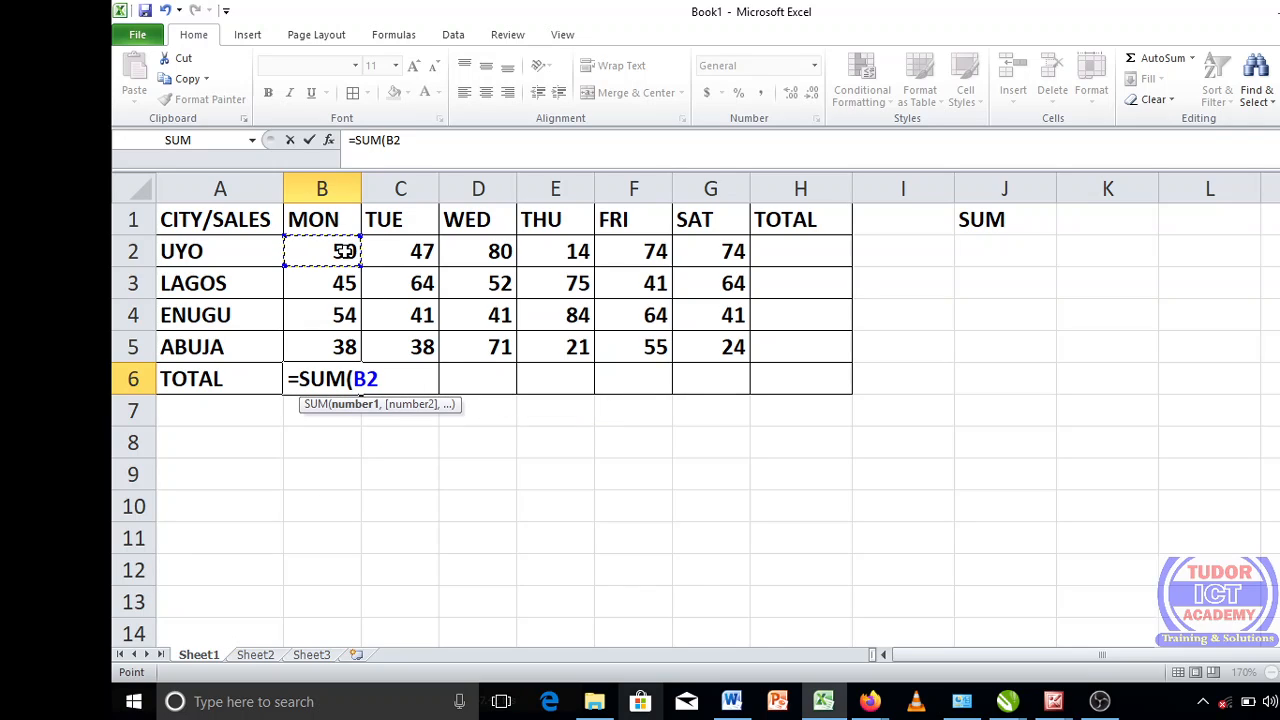
key(F8)
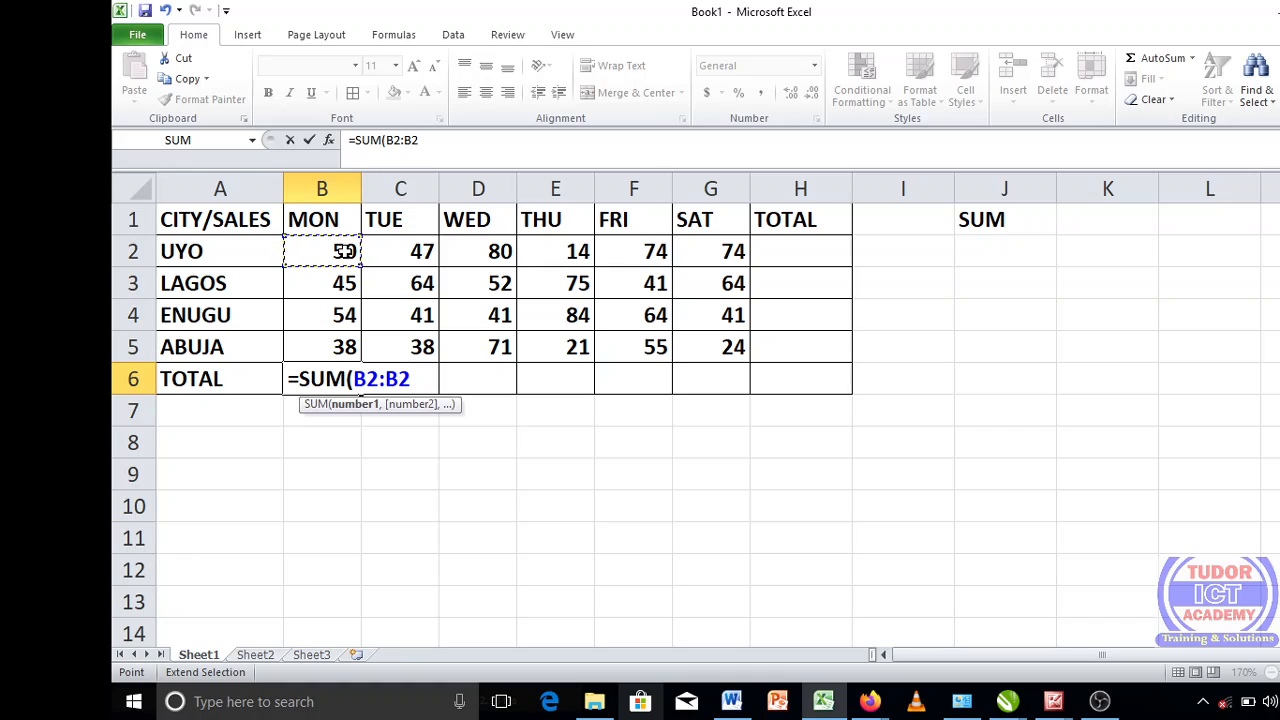
key(BackSpace)
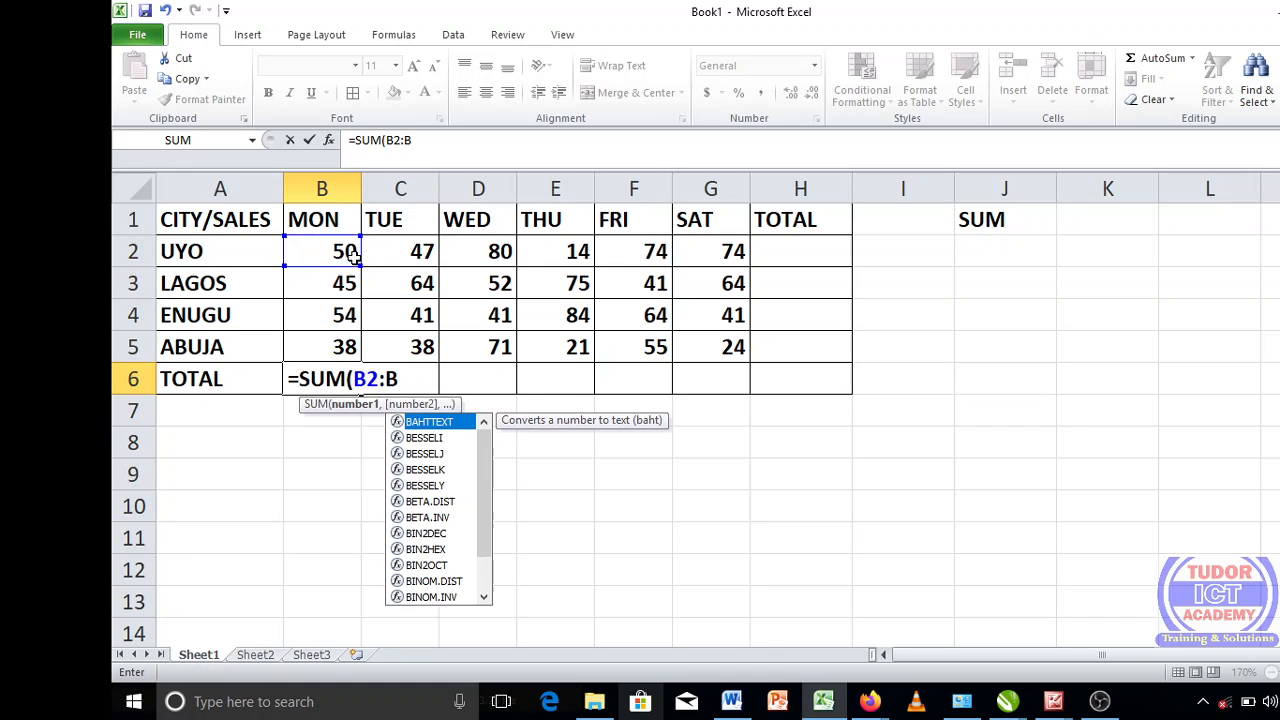
text(5)
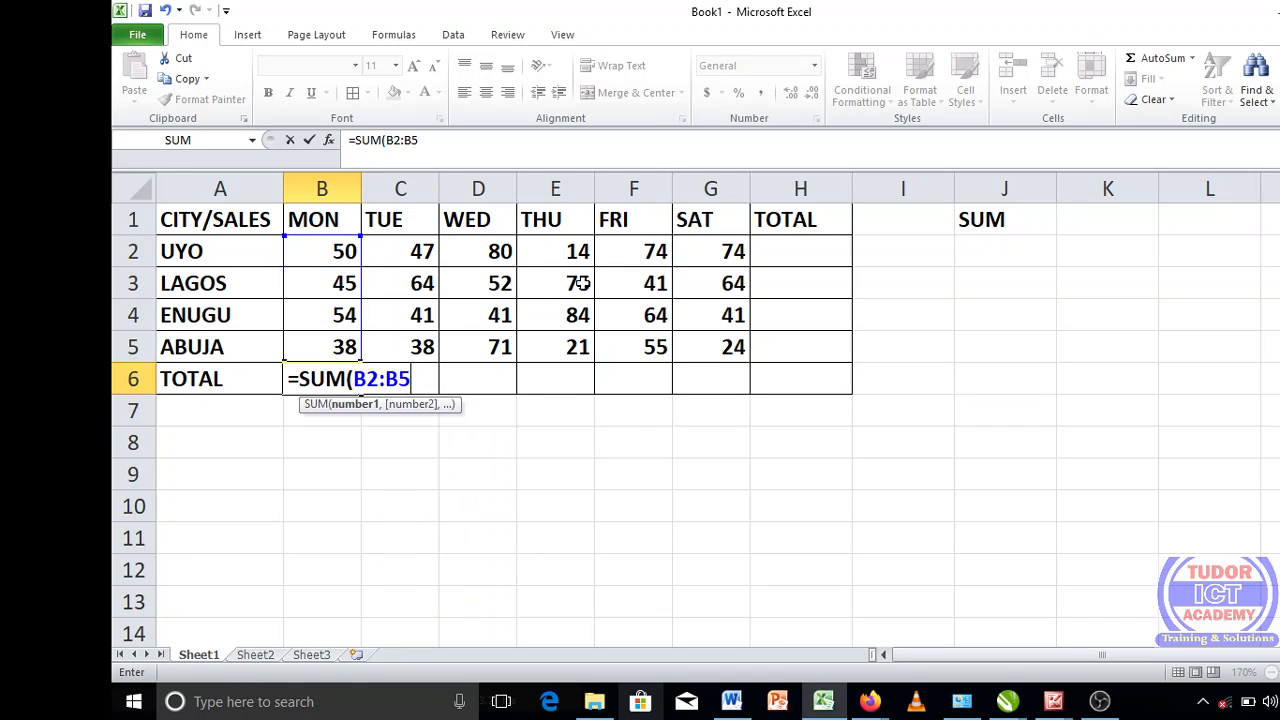
text())
key(Return)
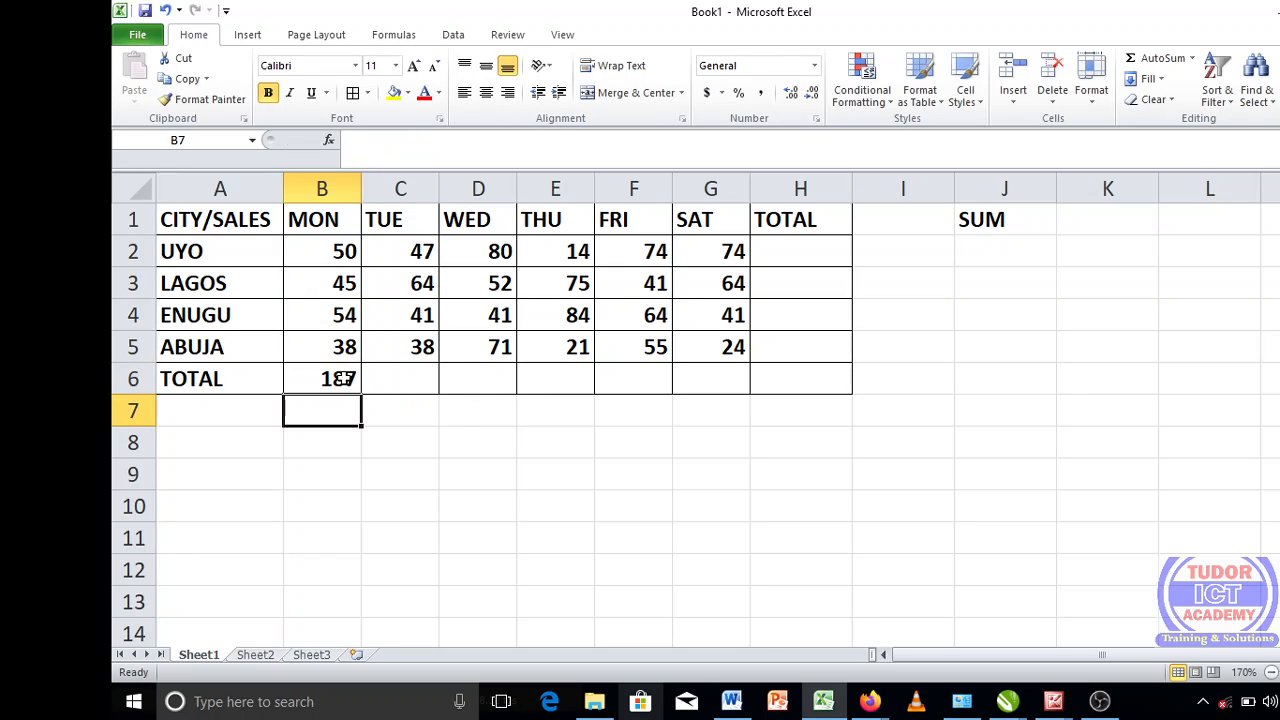
- Clear Monday's total in B6 and replace it with an AutoSum of B2:B5
click(345, 378)
click(408, 378)
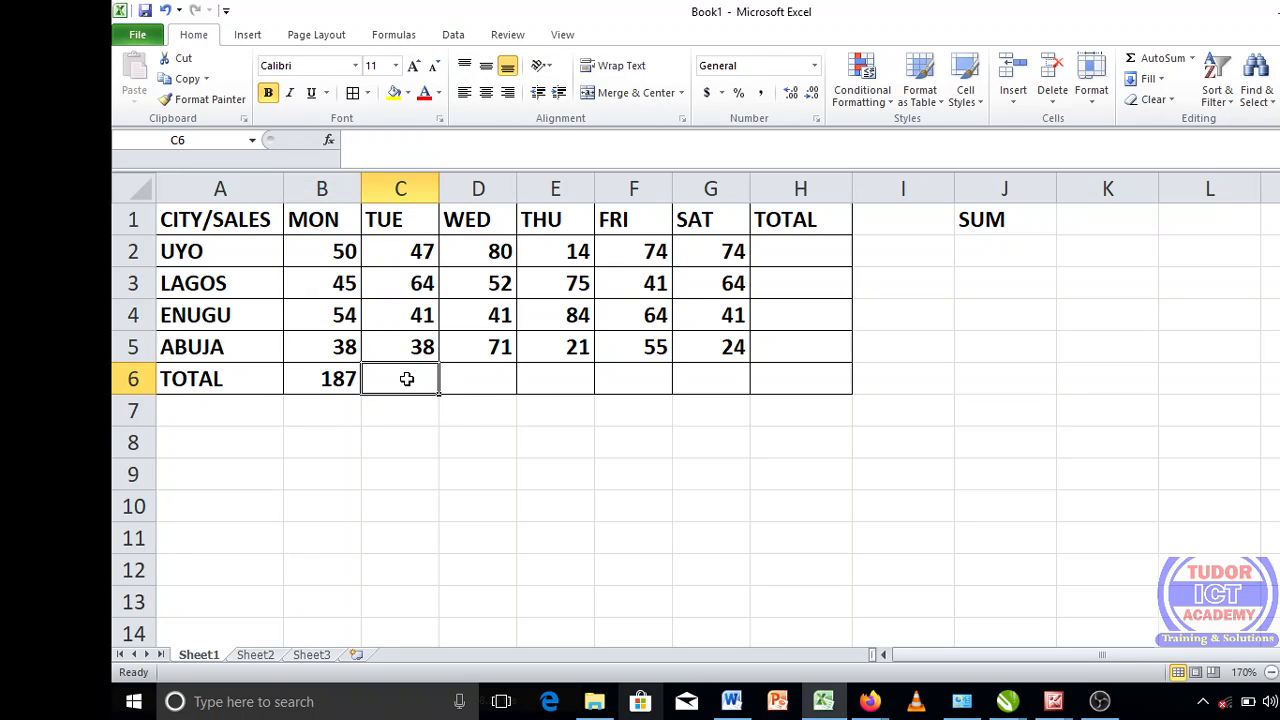
click(488, 378)
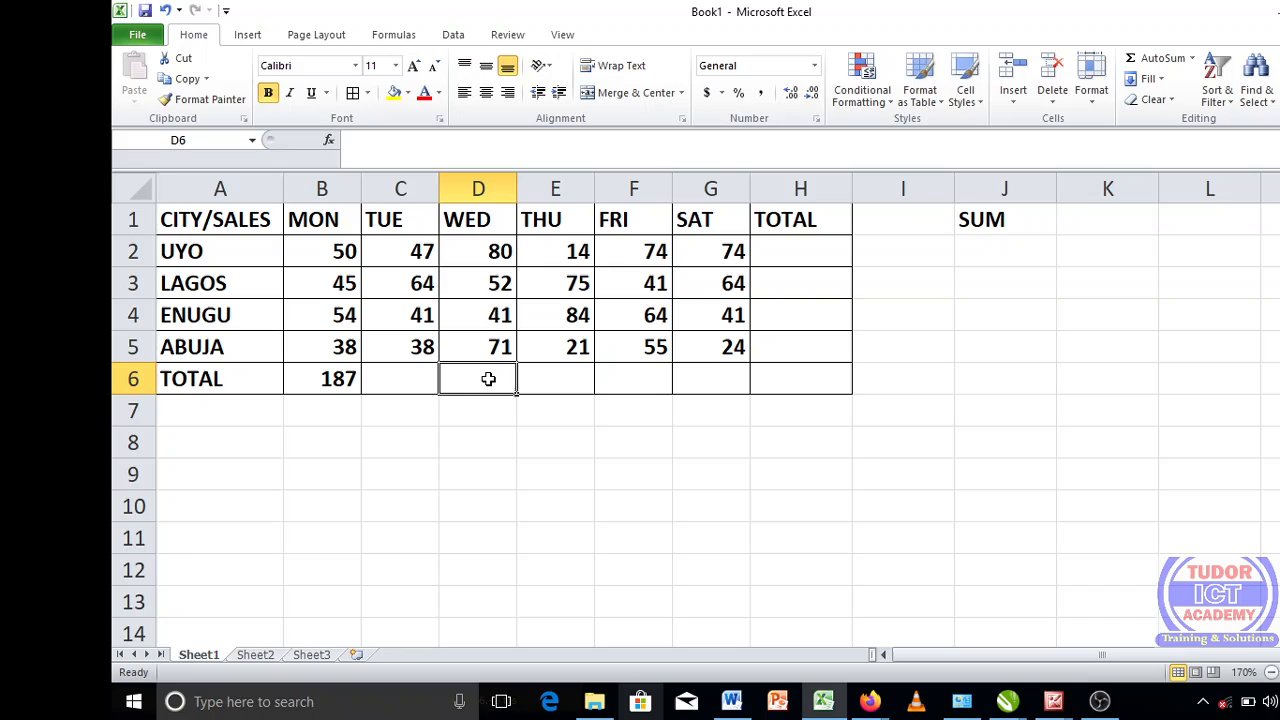
click(338, 380)
key(Delete)
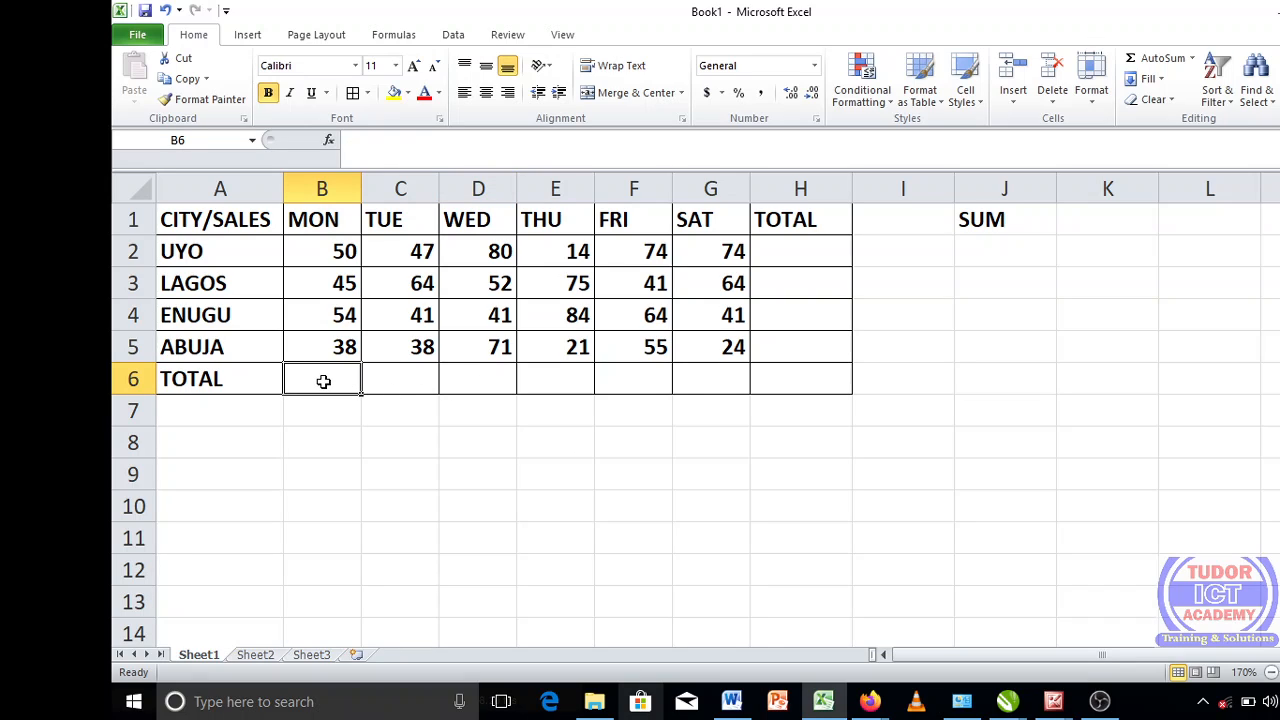
click(1160, 60)
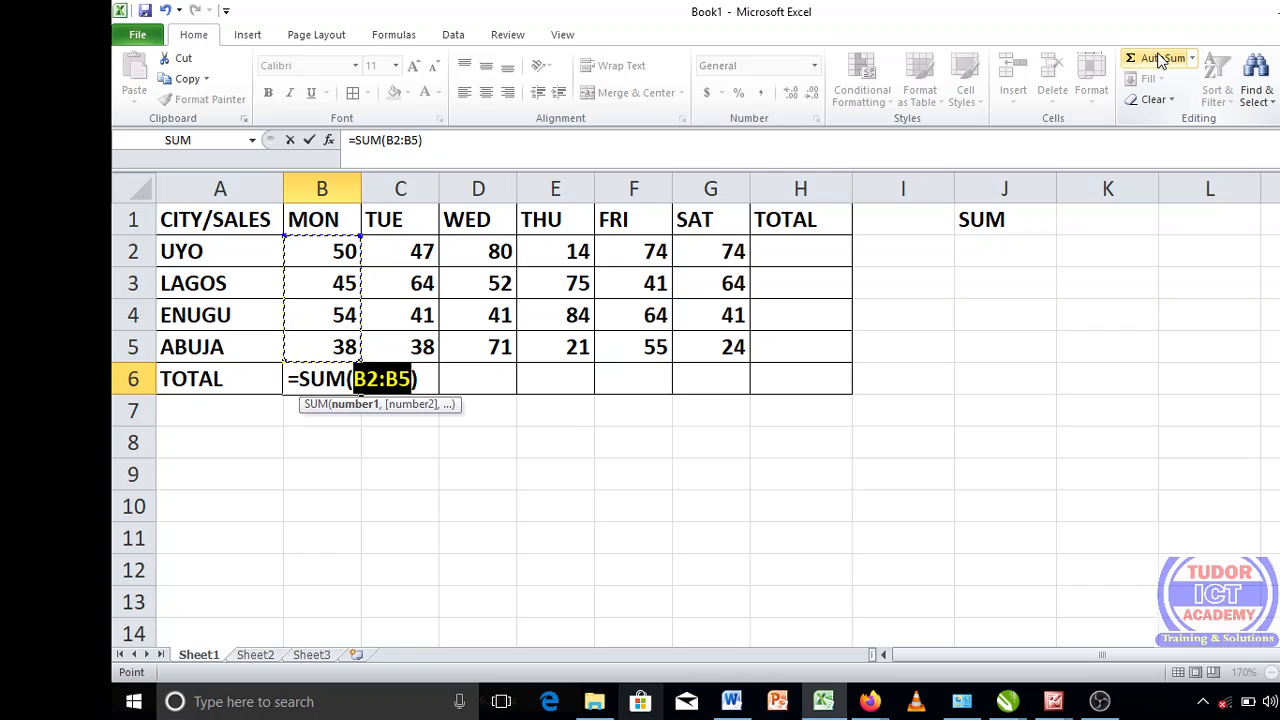
key(Return)
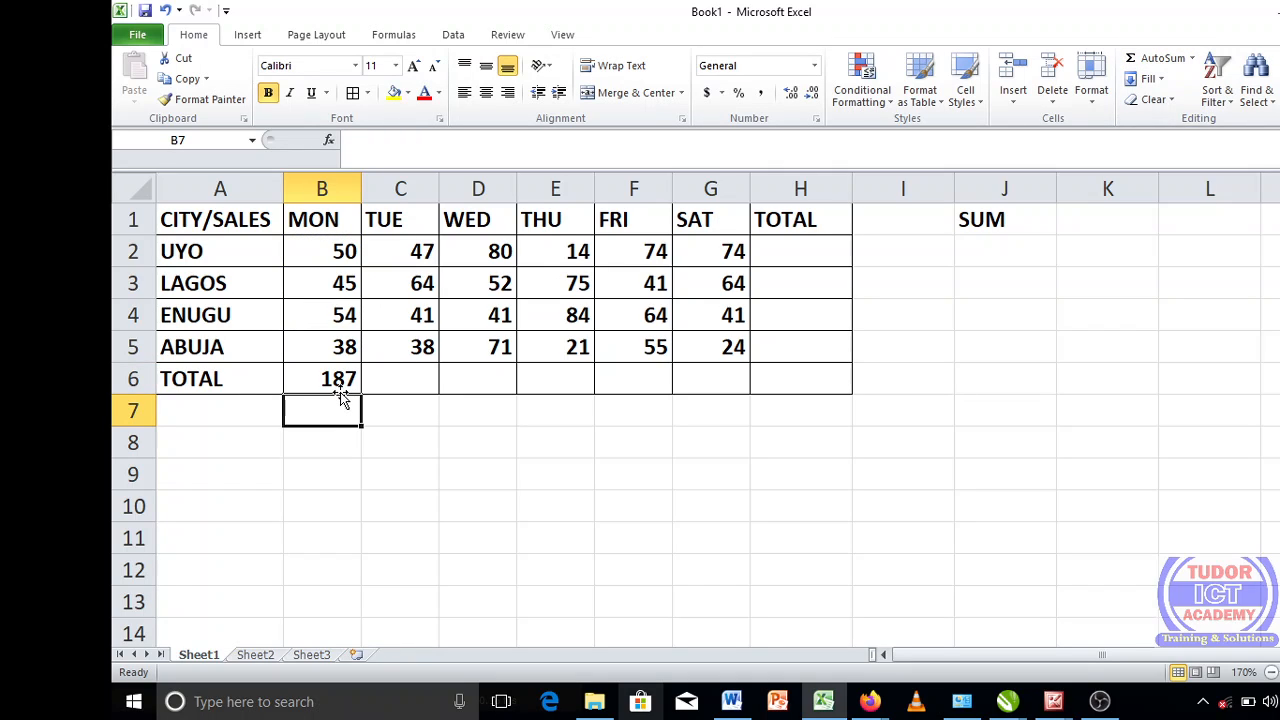
double_click(340, 390)
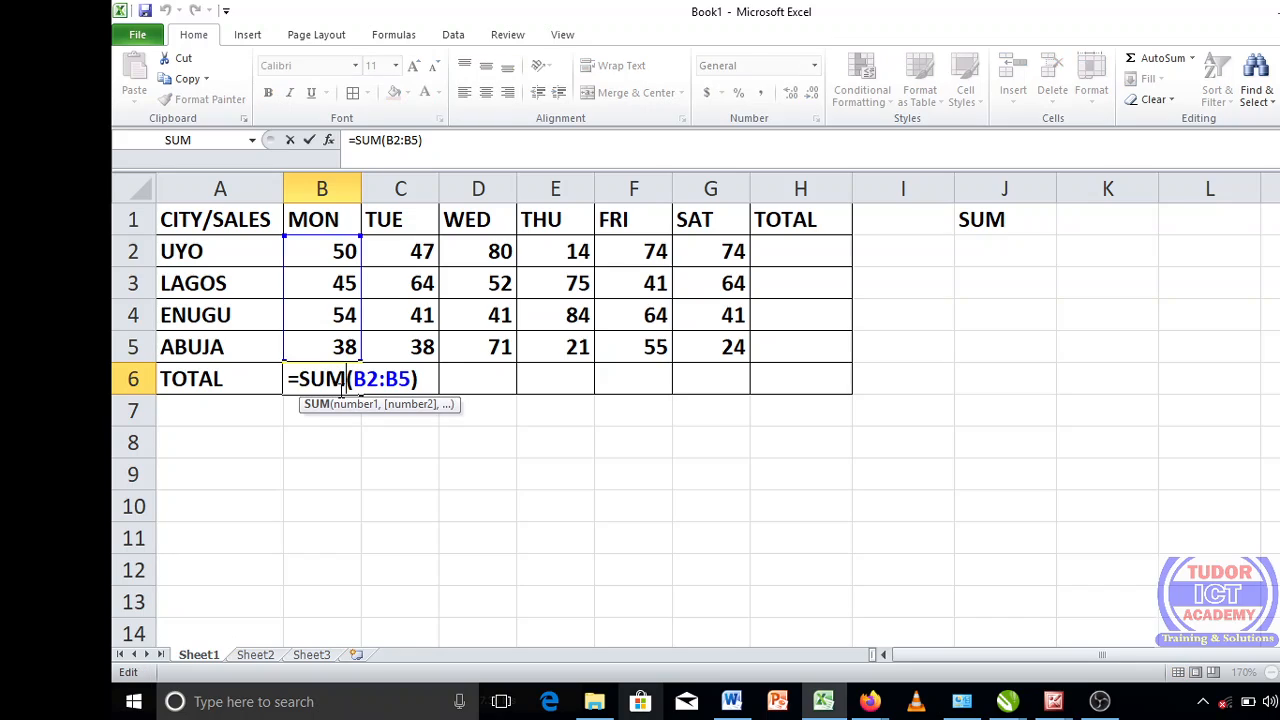
key(Return)
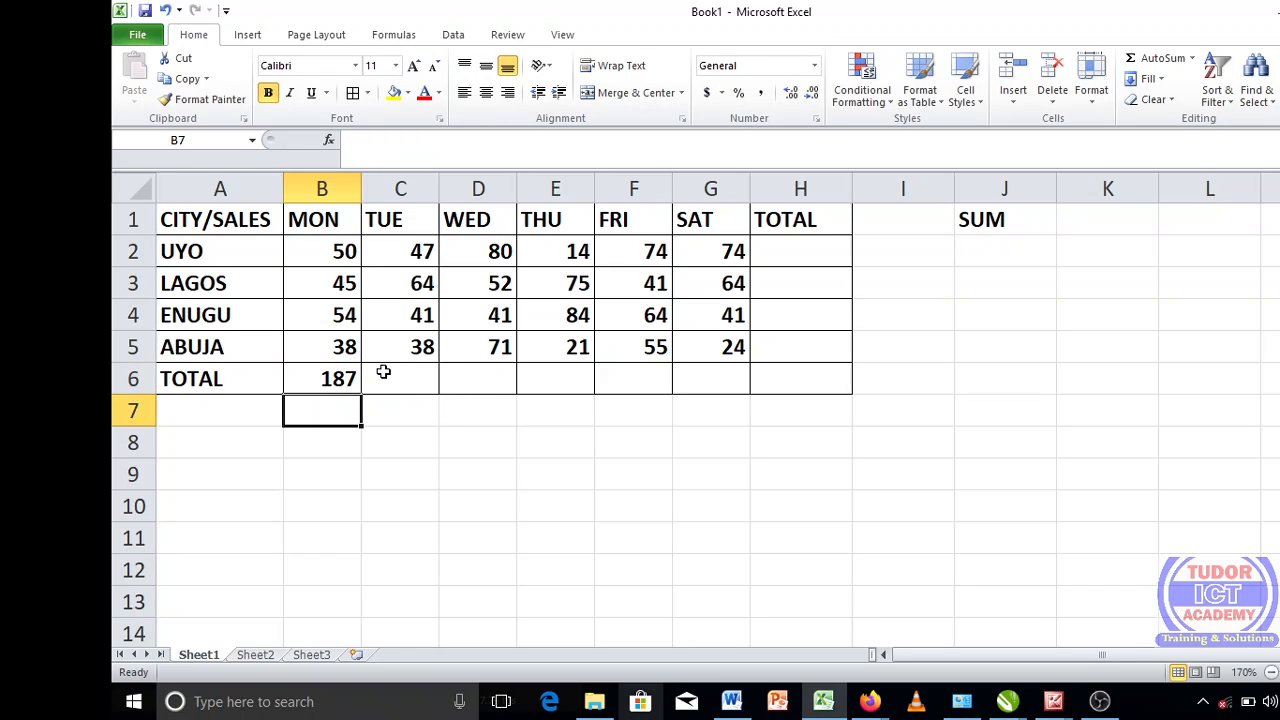
- Copy the Monday total formula from B6 across the TOTAL row to Saturday in G6
click(340, 377)
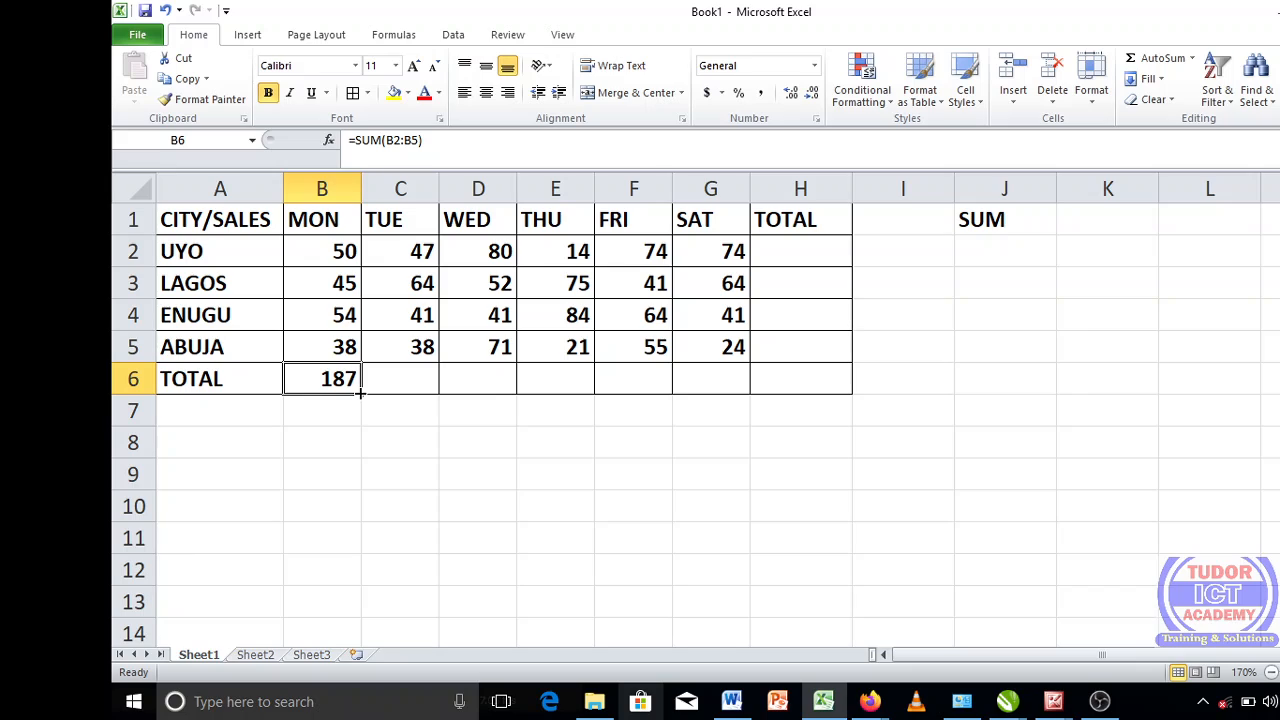
drag(359, 393, 753, 385)
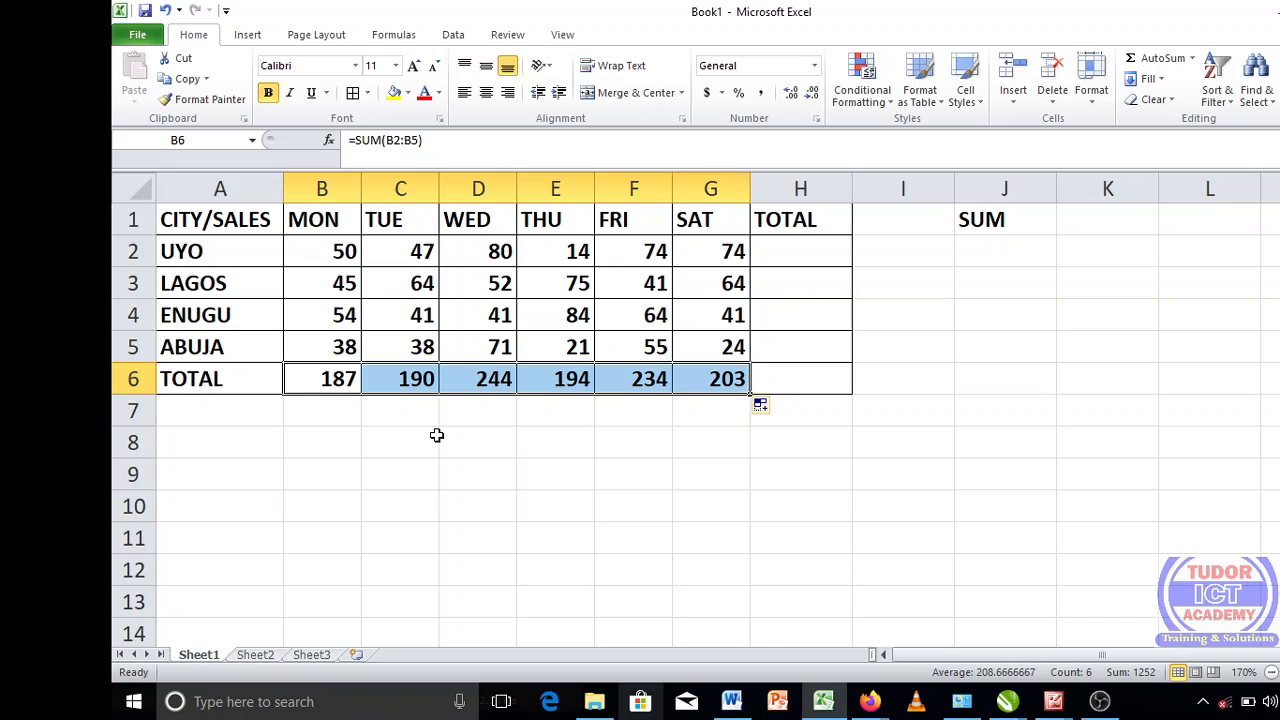
click(619, 379)
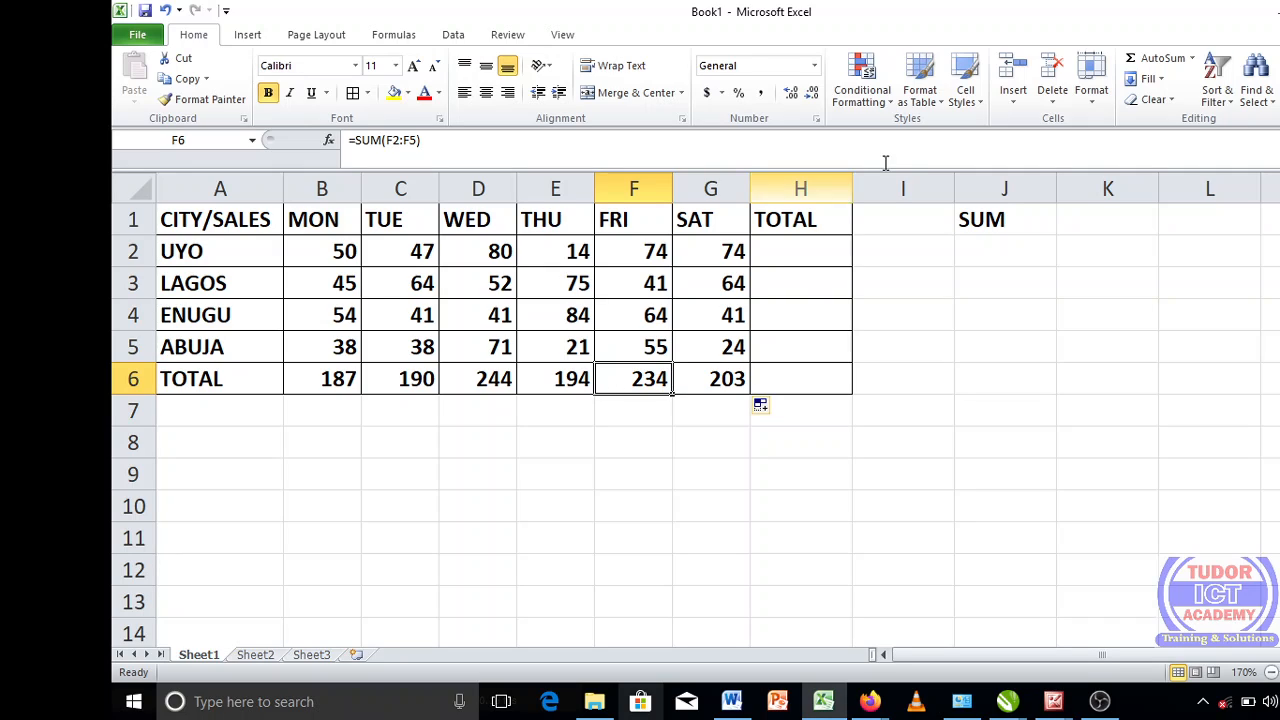
- Total UYO's sales from Monday to Saturday in H2 with AutoSum
click(820, 256)
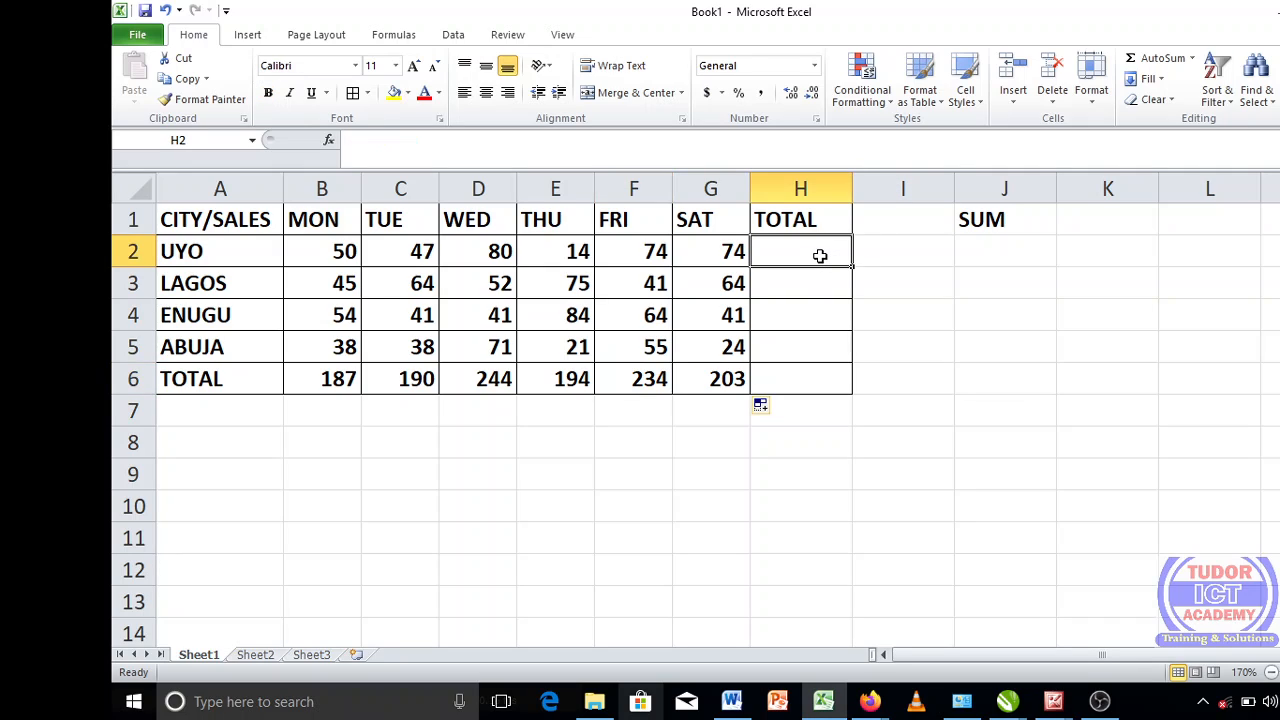
click(1150, 60)
key(Return)
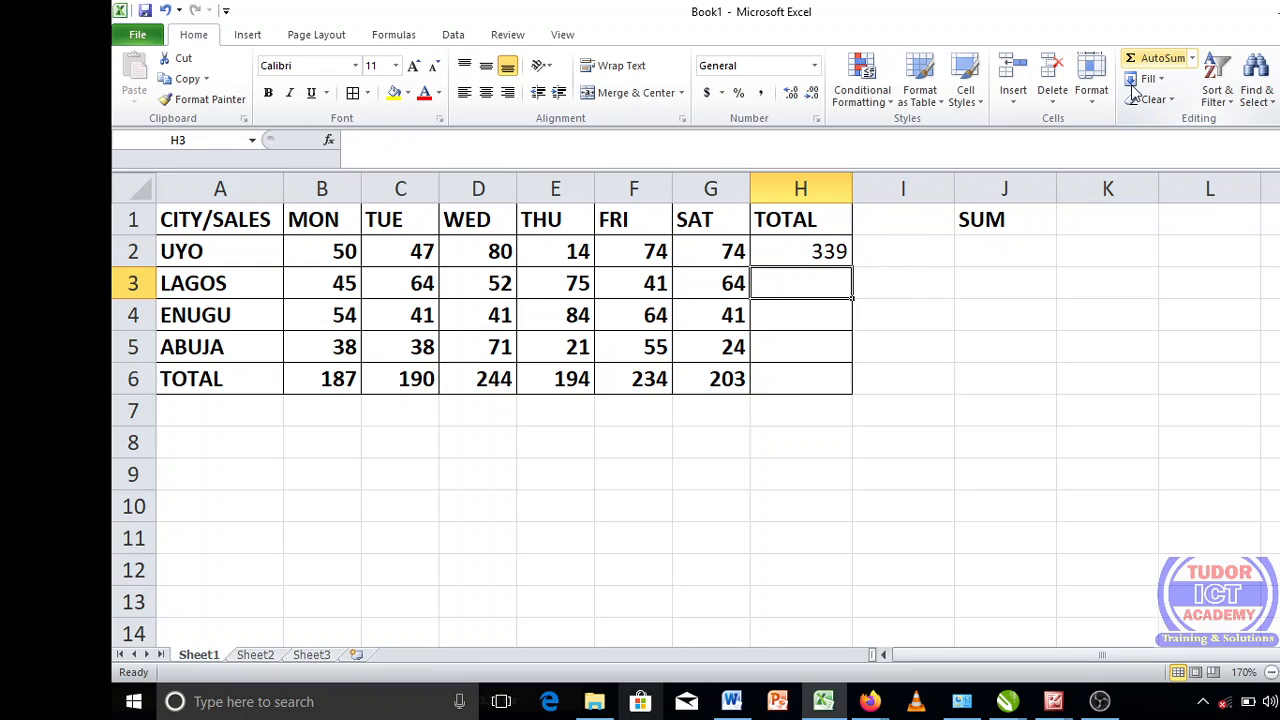
- Clear UYO's total in H2 and rebuild it as =SUM(B2:G2), picking the Monday-to-Saturday cells for the range
click(829, 250)
key(BackSpace)
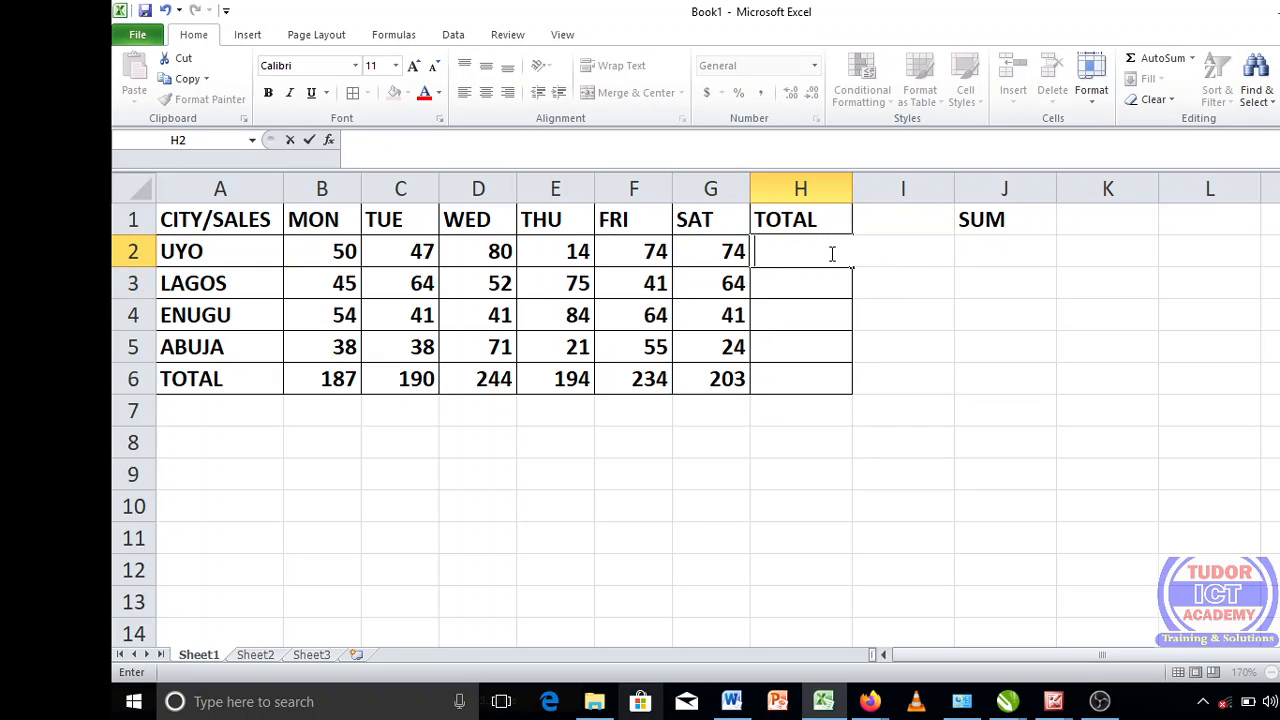
text(]=SUM)
key(BackSpace)
key(BackSpace)
key(BackSpace)
key(BackSpace)
key(BackSpace)
text(=SUM)
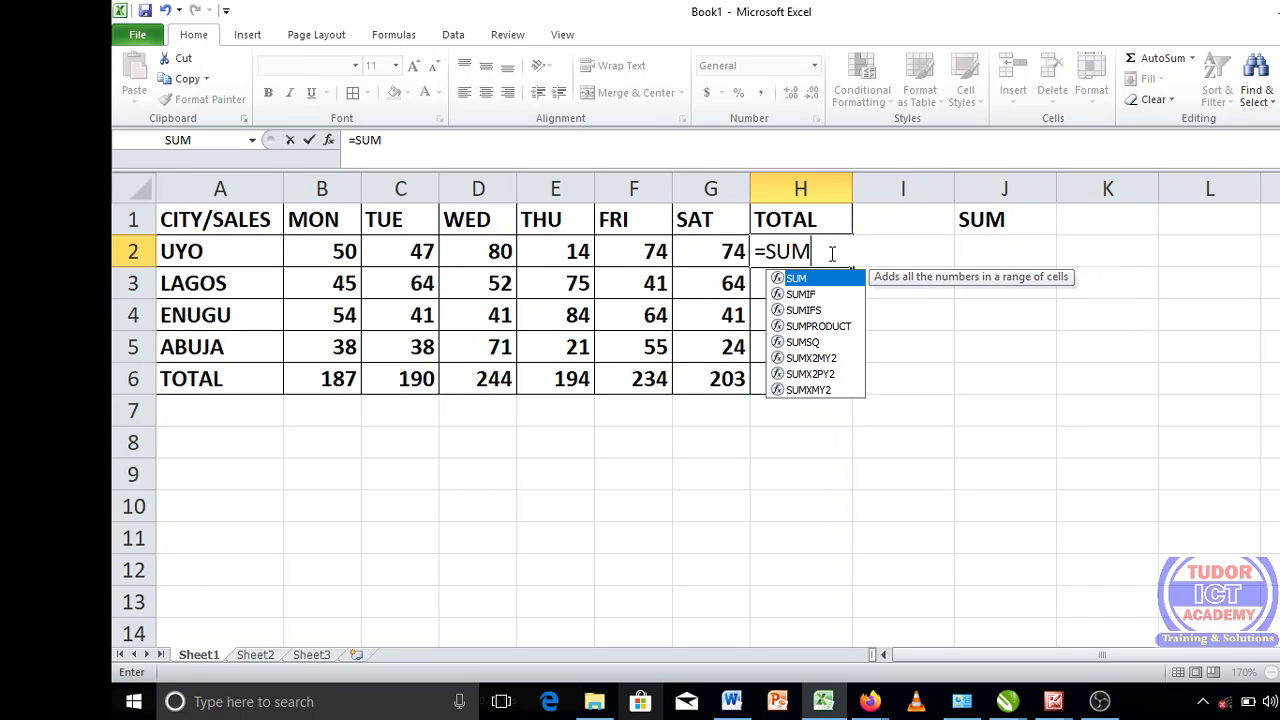
text(()
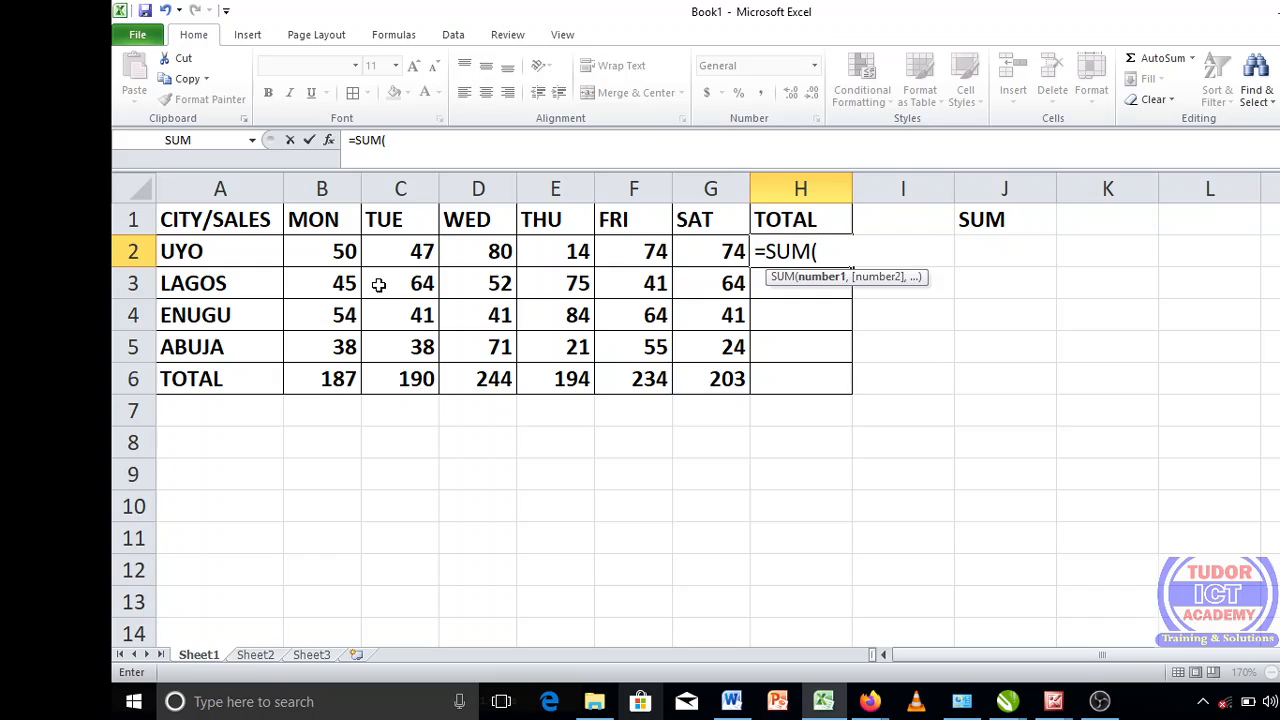
drag(330, 249, 742, 262)
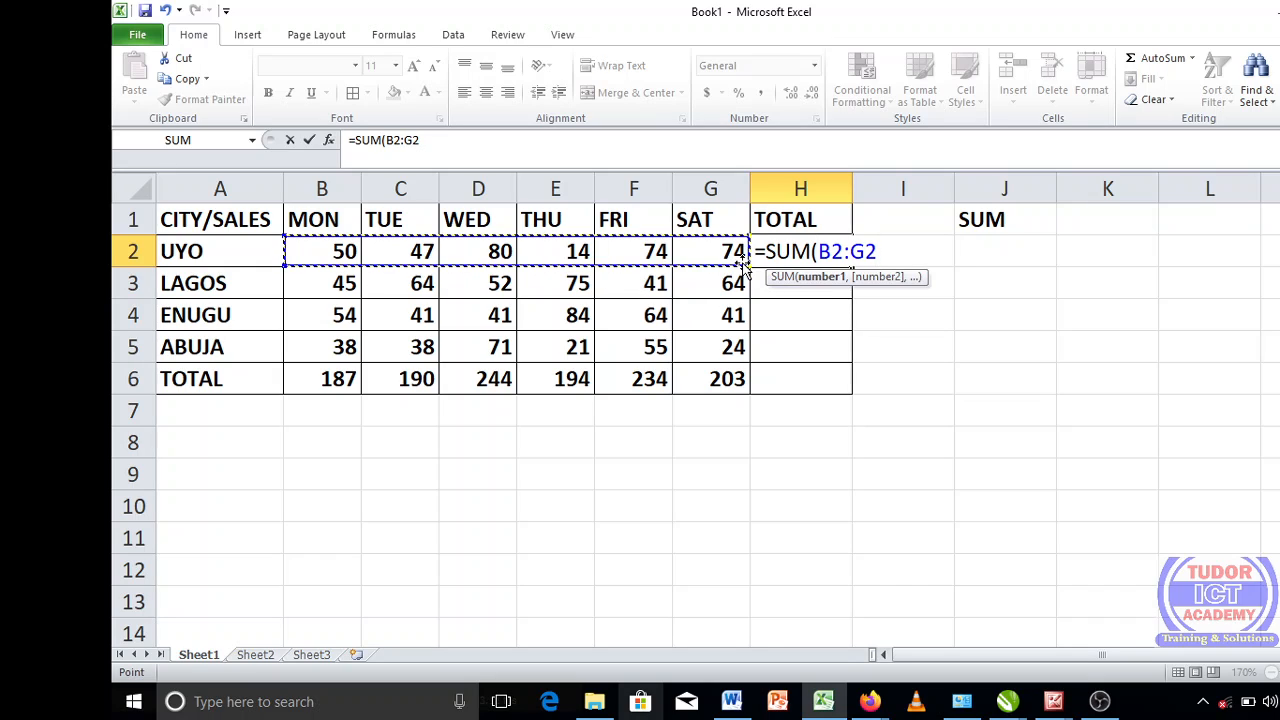
text())
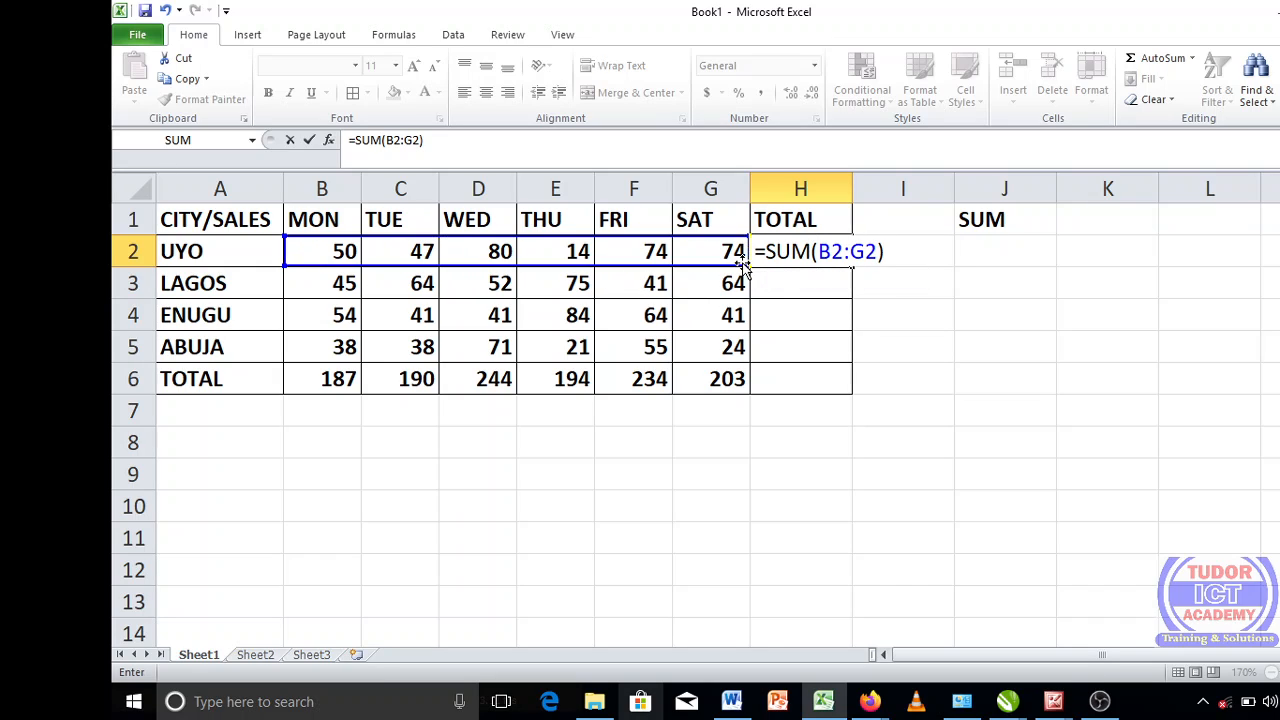
key(Return)
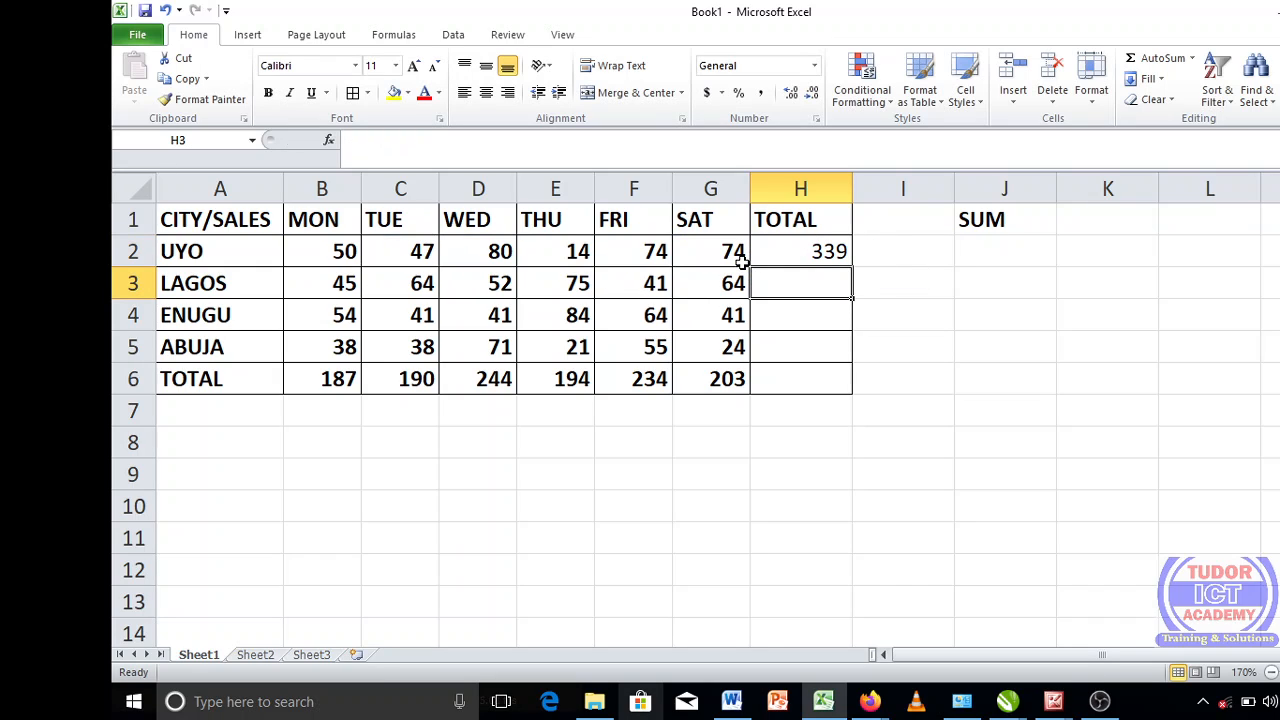
- Copy UYO's total formula from H2 down the TOTAL column to ABUJA in H5
click(828, 252)
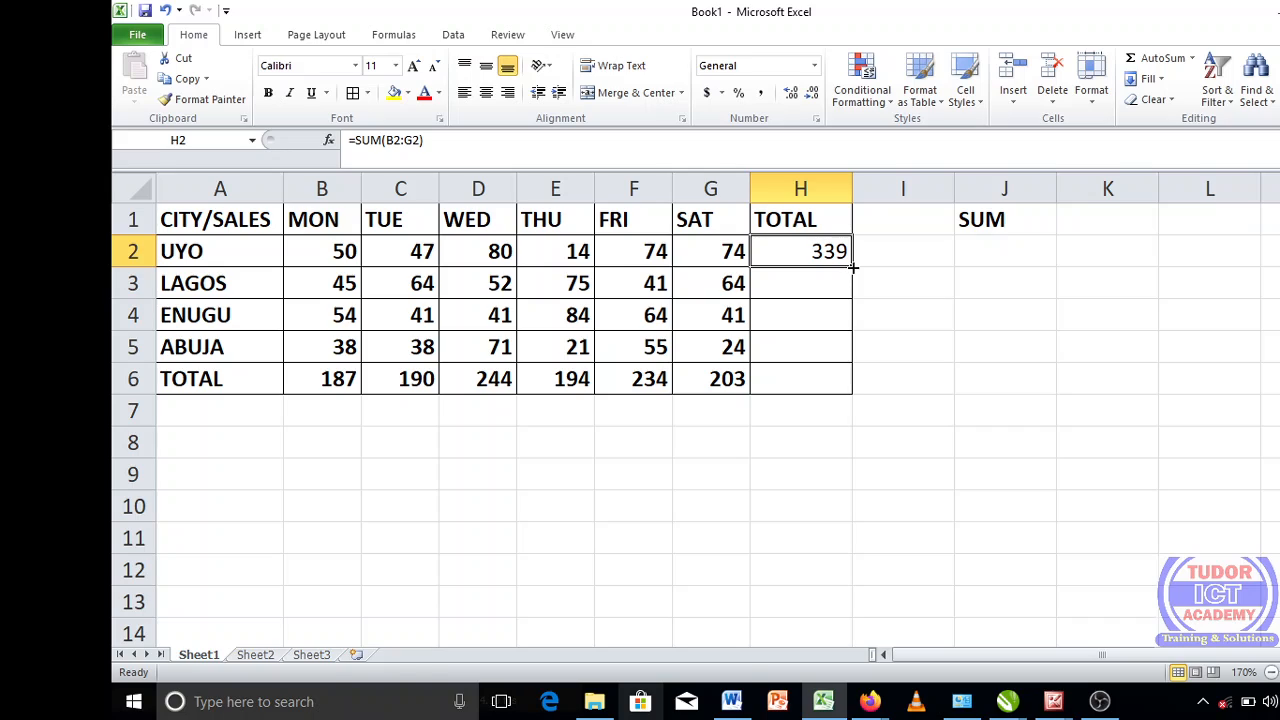
drag(853, 267, 851, 357)
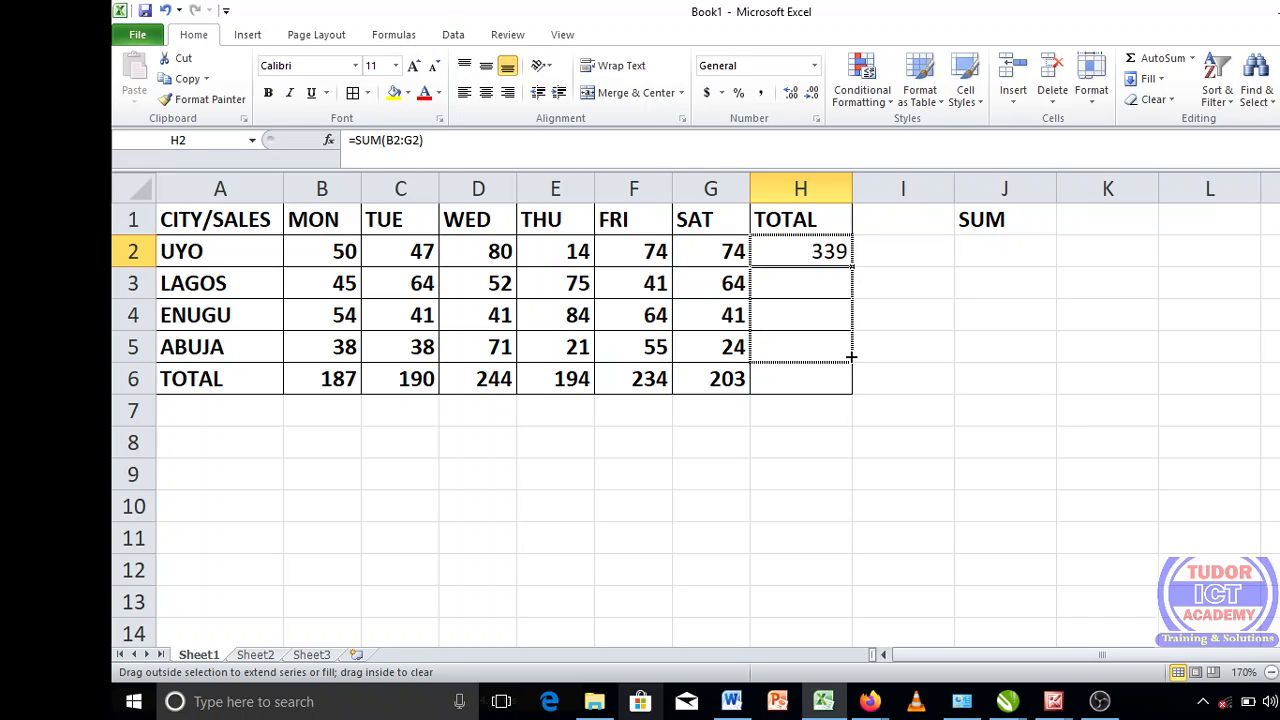
click(800, 504)
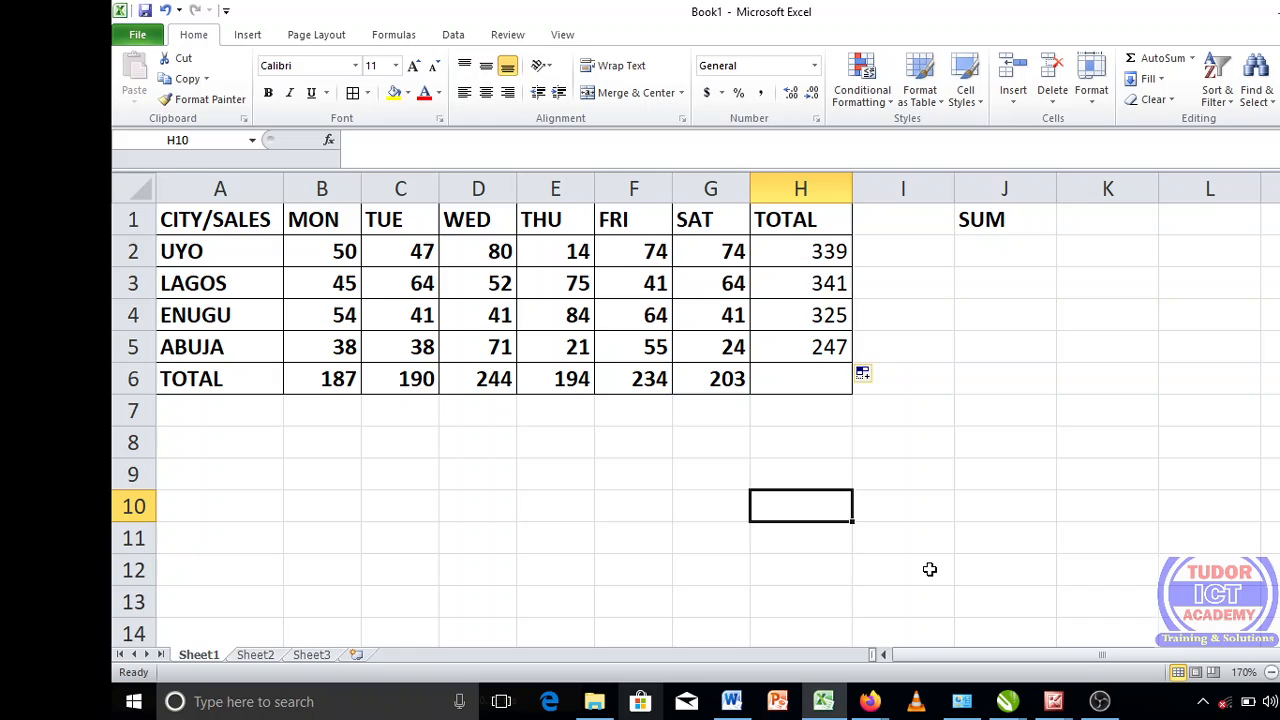
click(1100, 701)
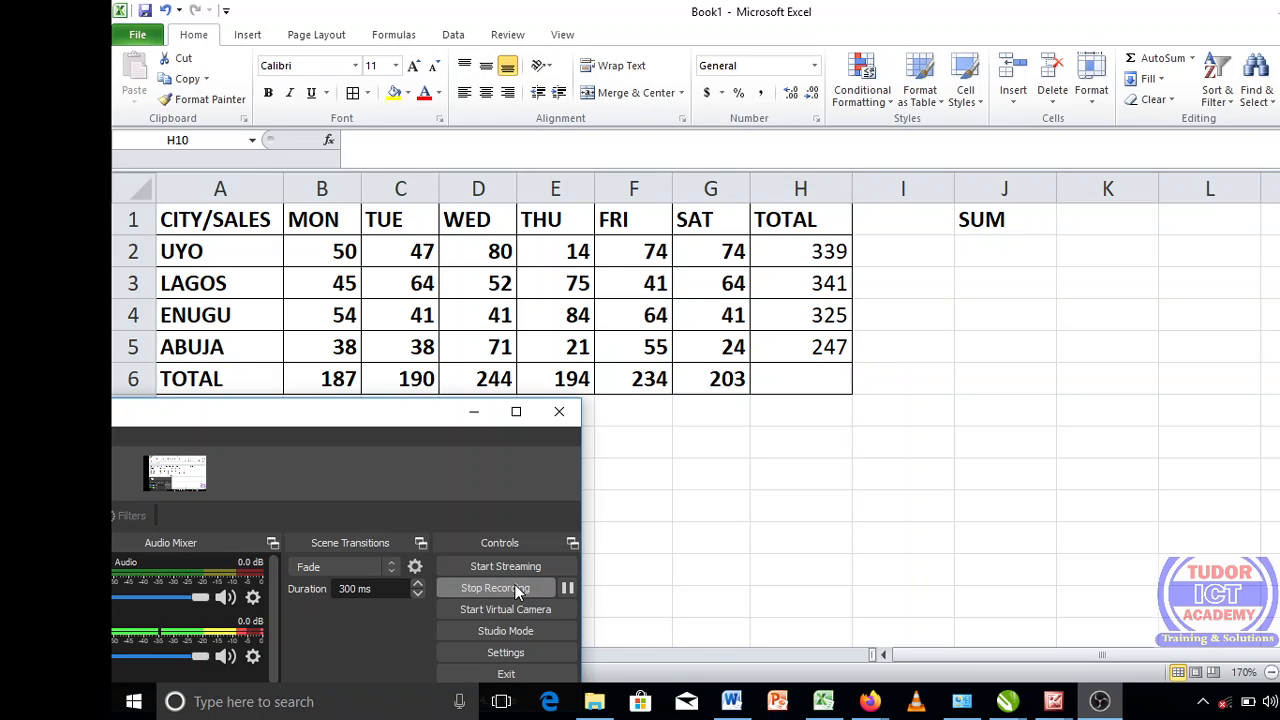